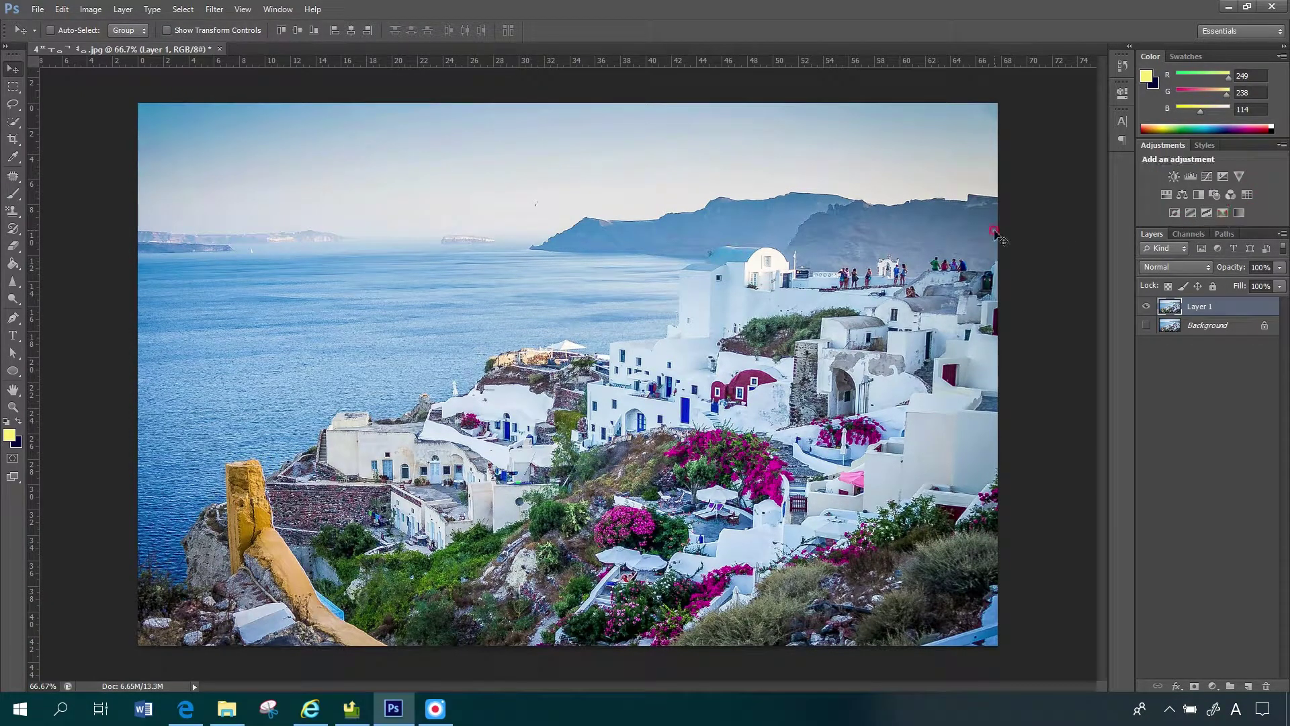
{"action": "left_click", "coordinate": [91, 10]}
{"action": "mouse_move", "coordinate": [119, 50]}
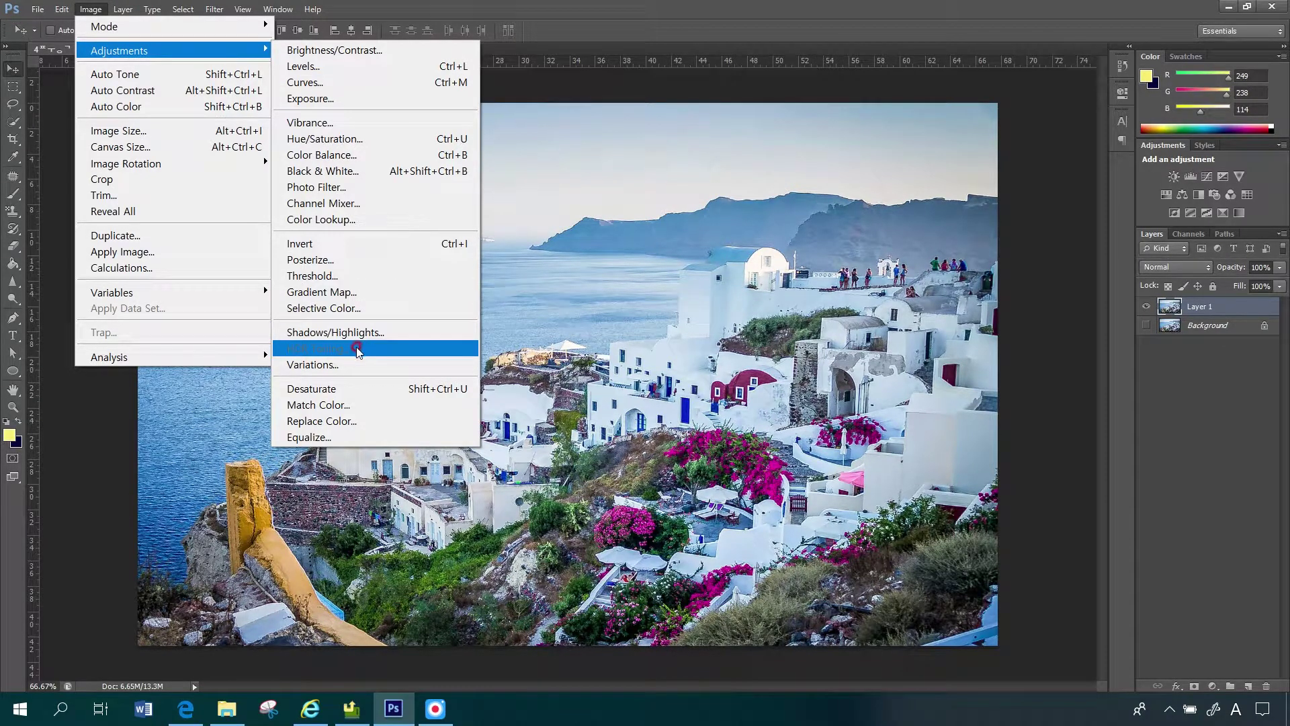
{"action": "left_click", "coordinate": [1181, 353]}
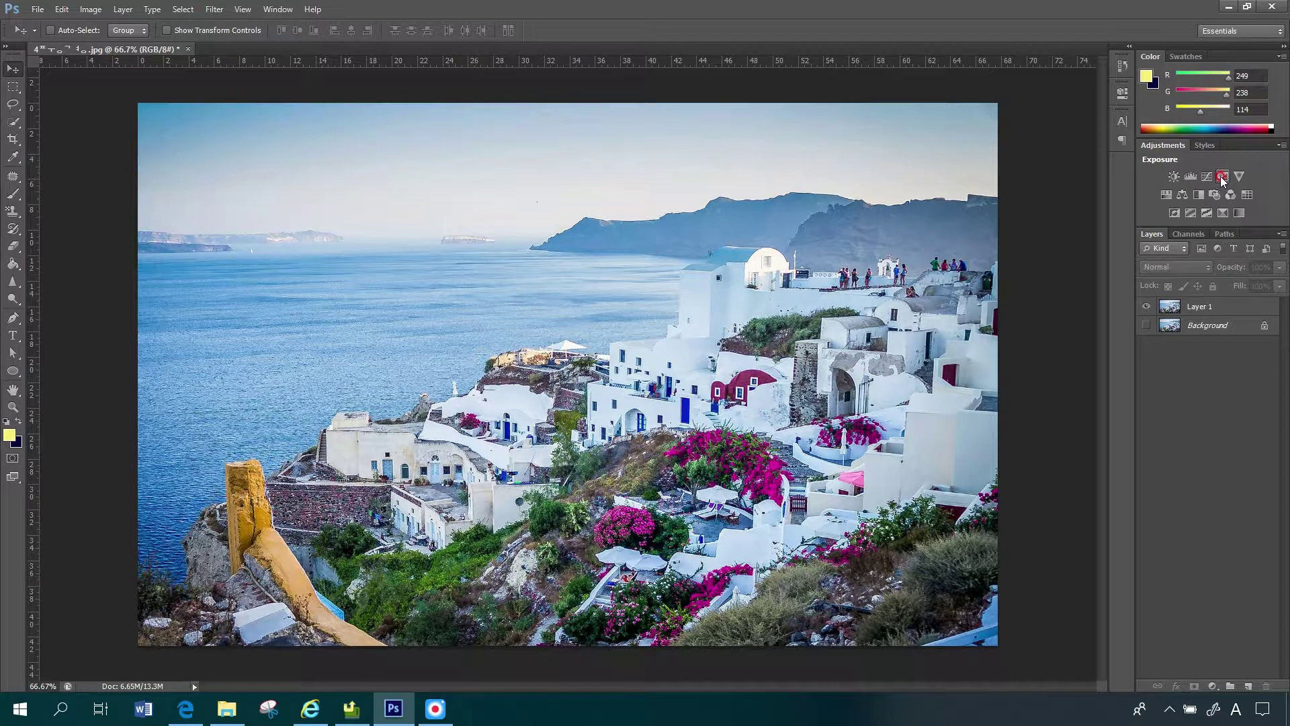
{"action": "key", "text": "alt+]"}
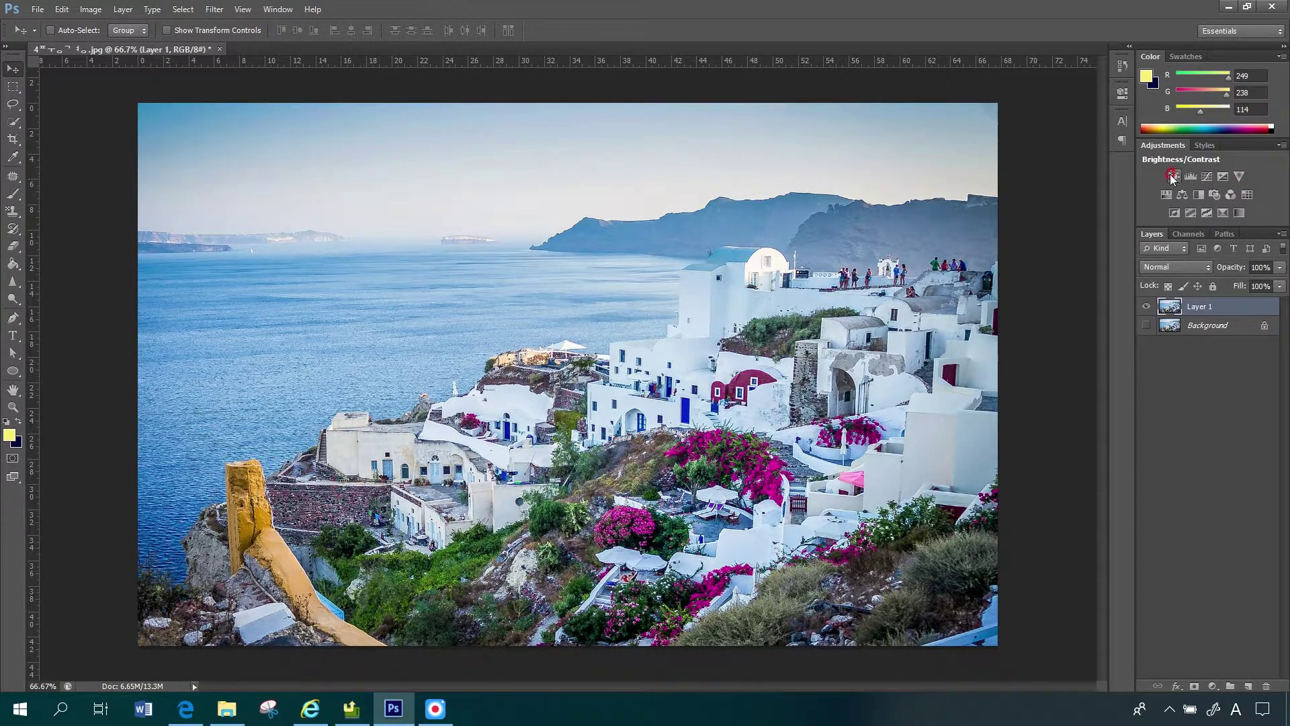
{"action": "left_click", "coordinate": [1171, 176]}
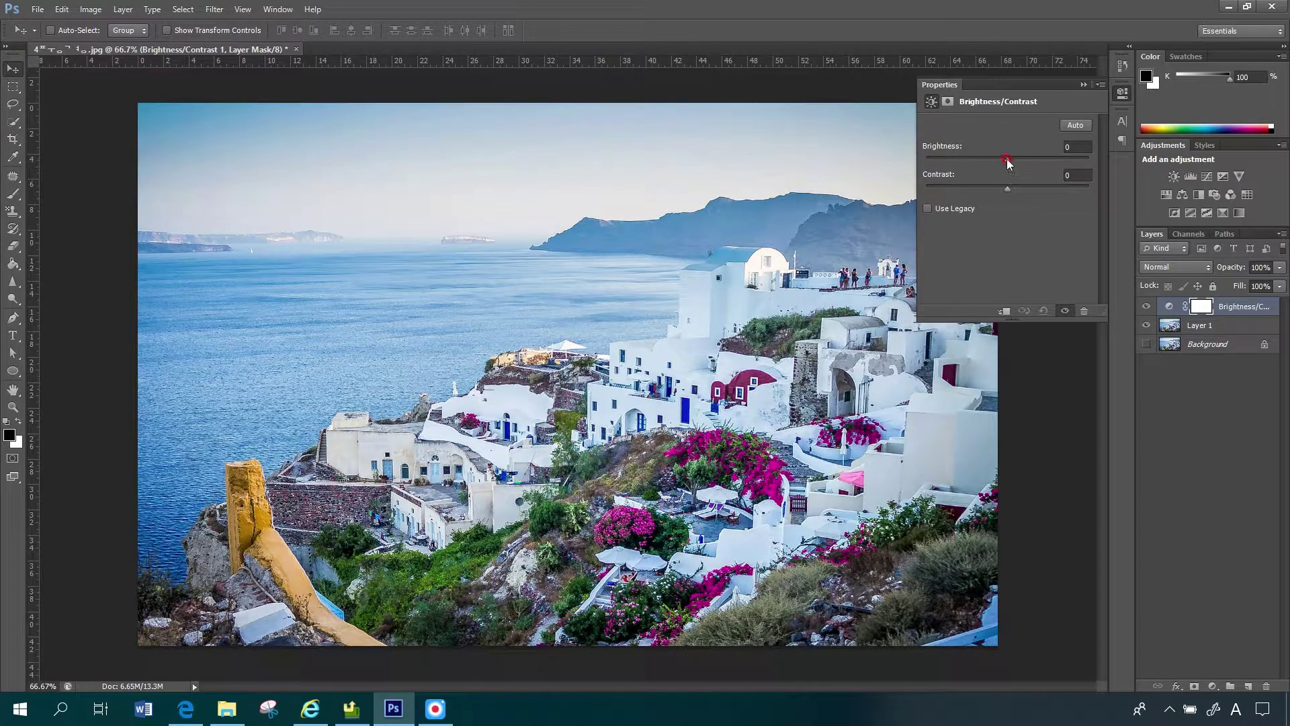
{"action": "mouse_move", "coordinate": [1006, 157]}
{"action": "left_mouse_down"}
{"action": "mouse_move", "coordinate": [1040, 158]}
{"action": "mouse_move", "coordinate": [1002, 158]}
{"action": "mouse_move", "coordinate": [966, 192]}
{"action": "mouse_move", "coordinate": [1062, 189]}
{"action": "left_mouse_up"}
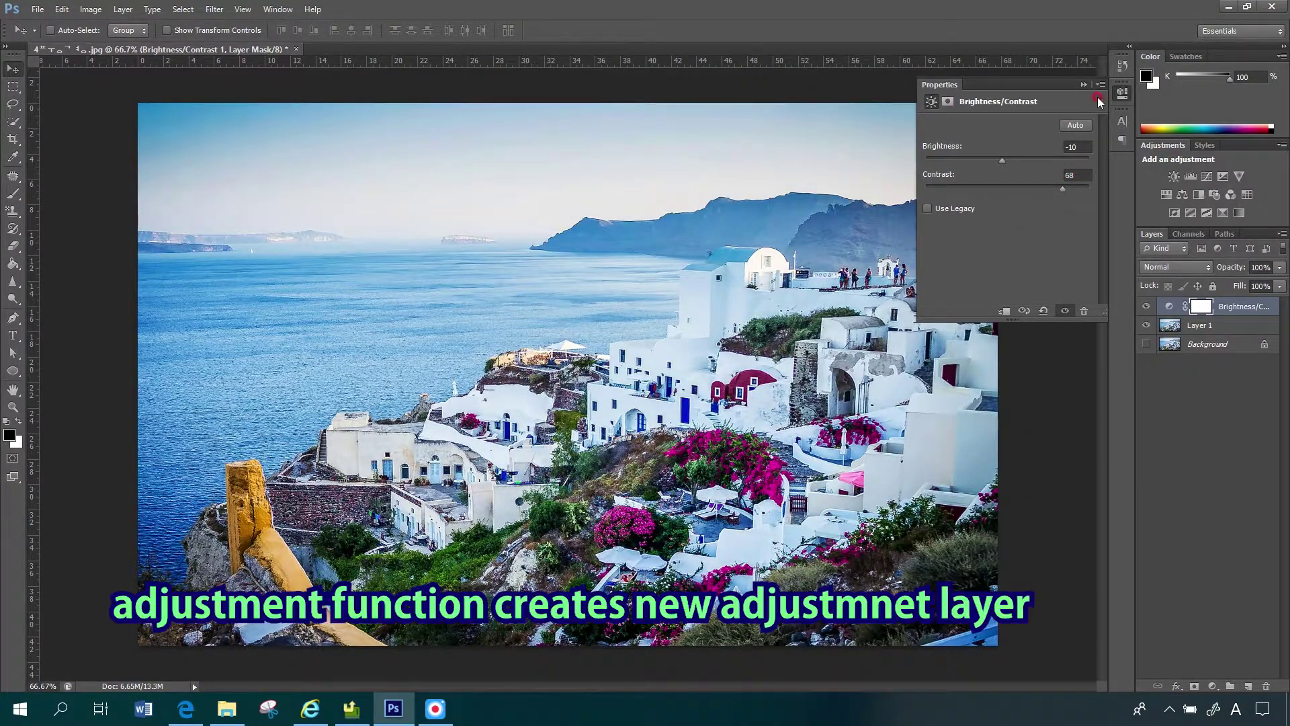
{"action": "left_click", "coordinate": [1083, 86]}
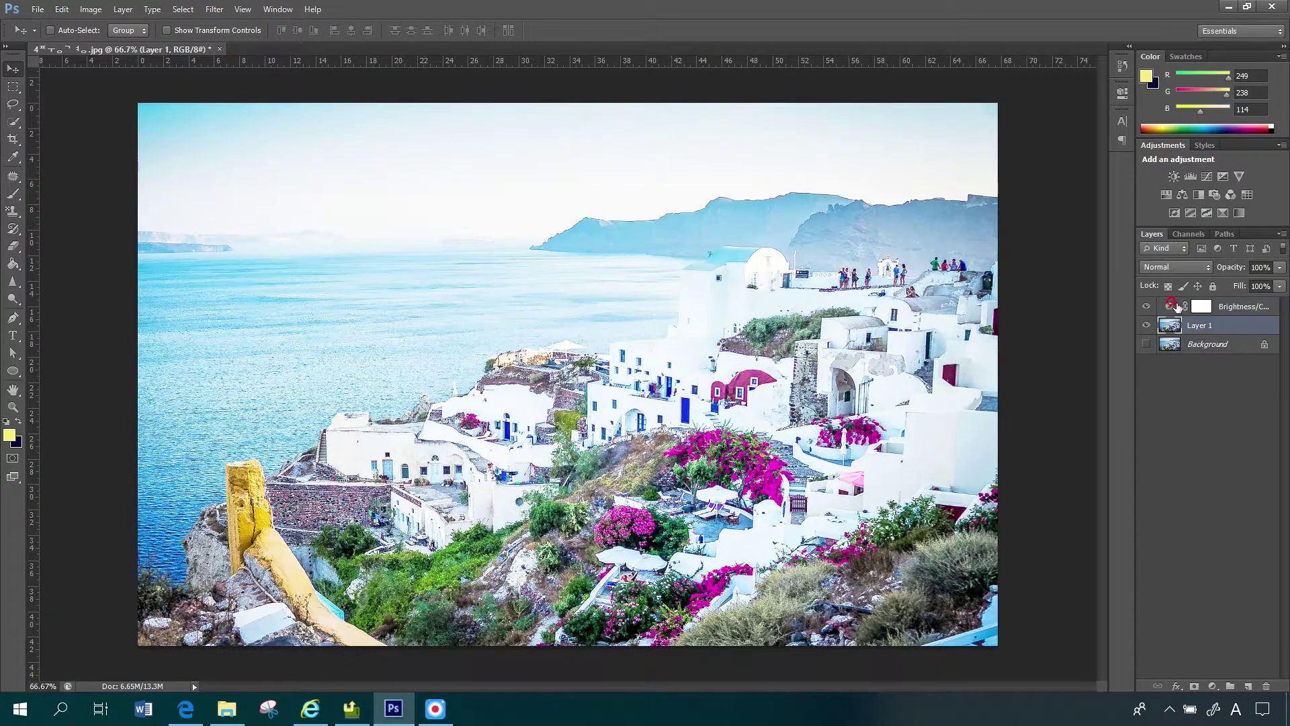
{"action": "left_click", "coordinate": [1227, 306]}
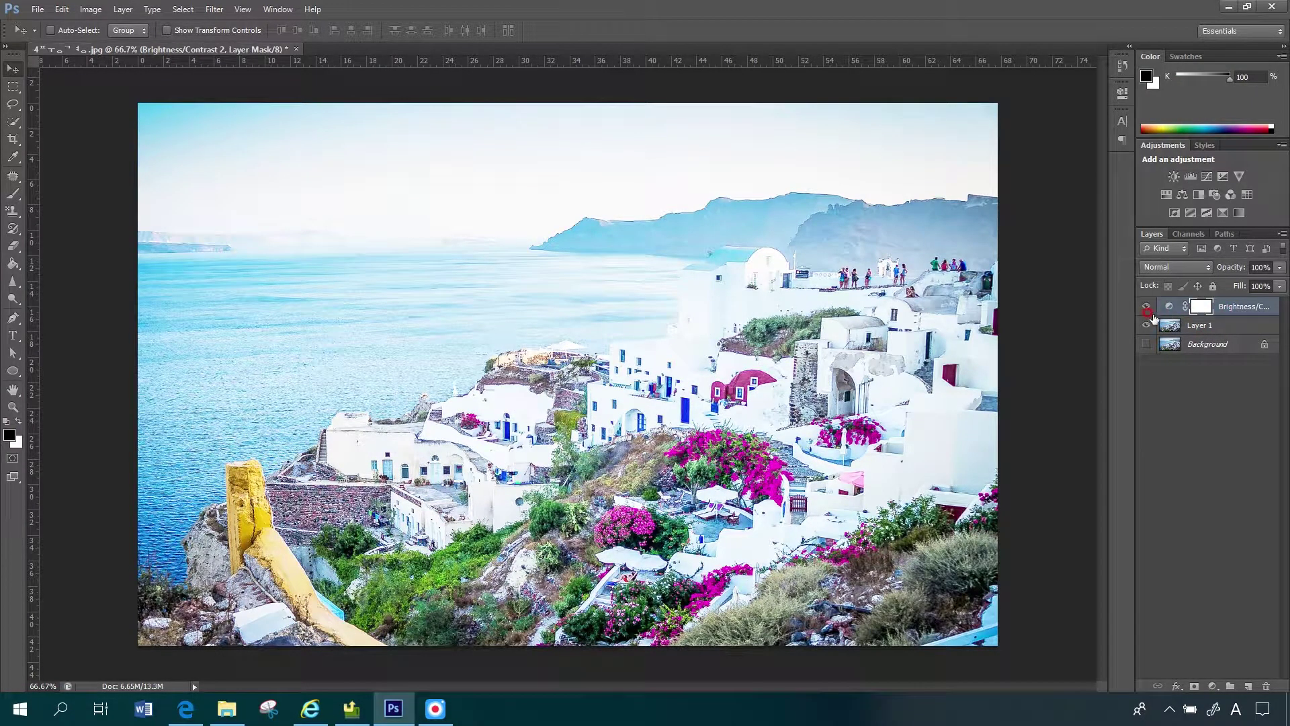
{"action": "left_click", "coordinate": [1145, 307]}
{"action": "left_click", "coordinate": [1146, 306]}
{"action": "left_click", "coordinate": [1145, 306]}
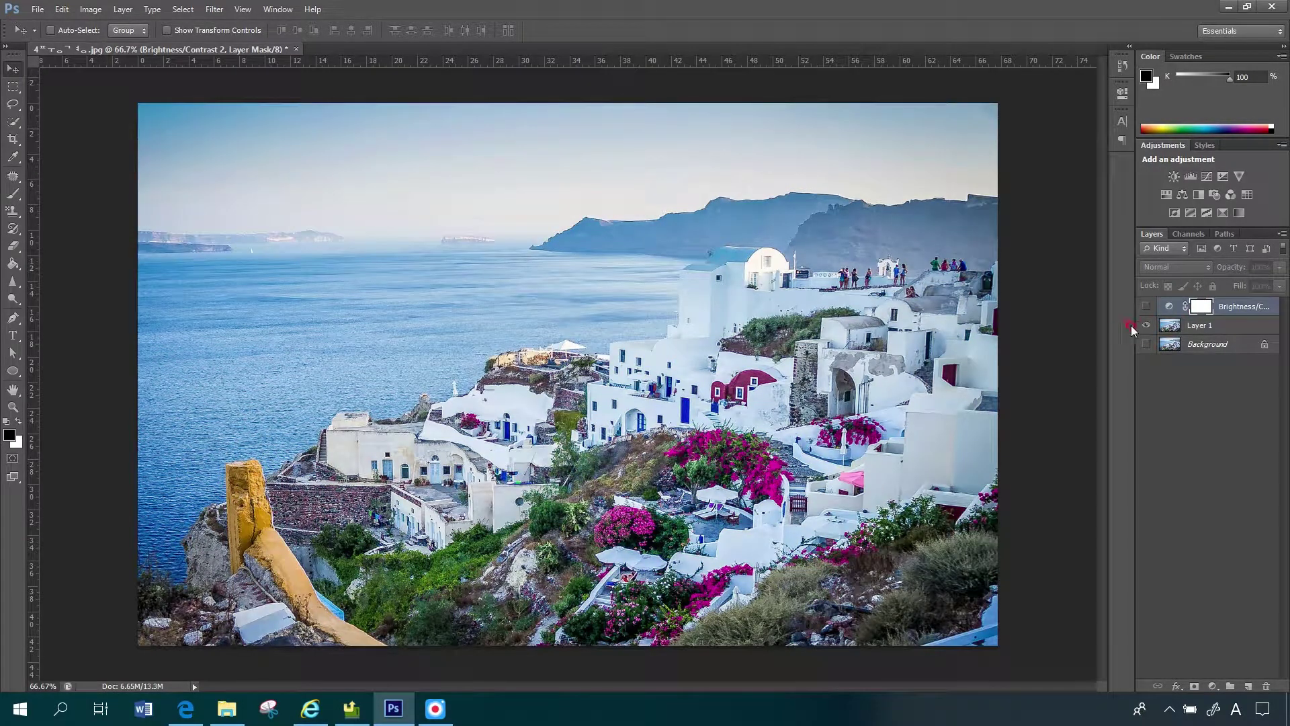
{"action": "left_click", "coordinate": [1216, 307]}
{"action": "right_click", "coordinate": [1221, 310]}
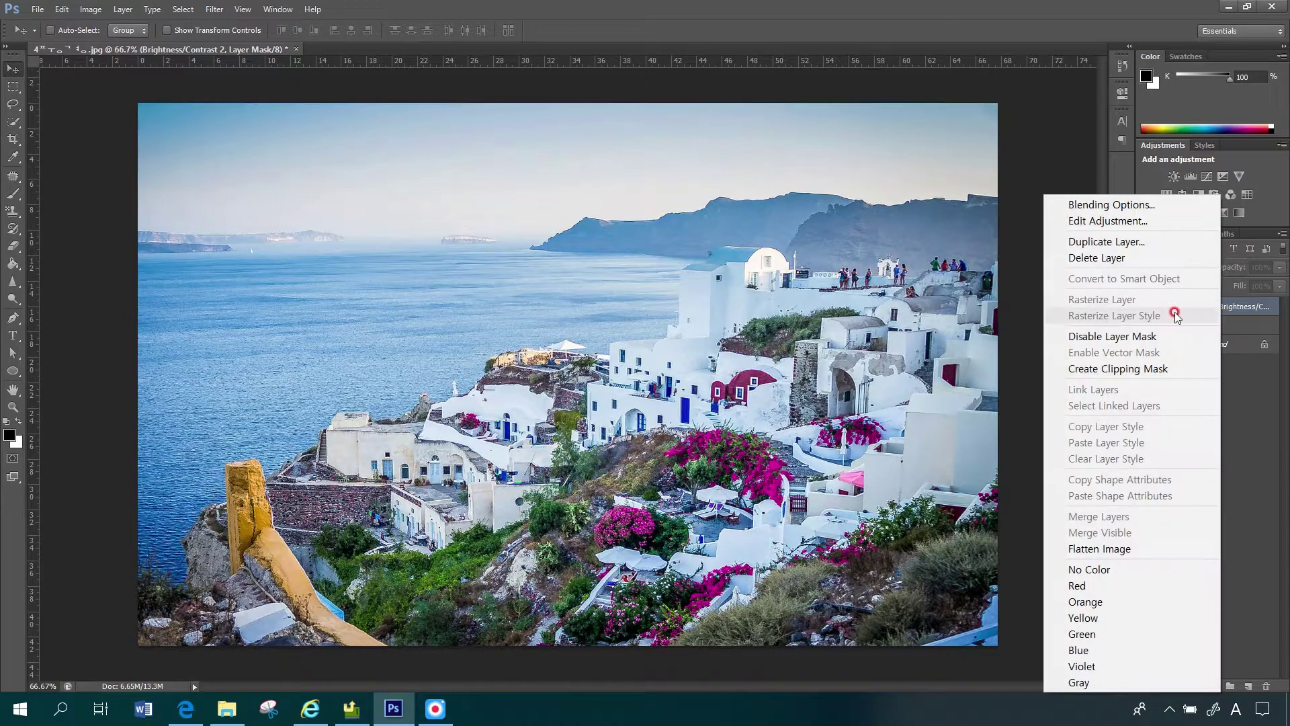
{"action": "left_click", "coordinate": [1103, 258]}
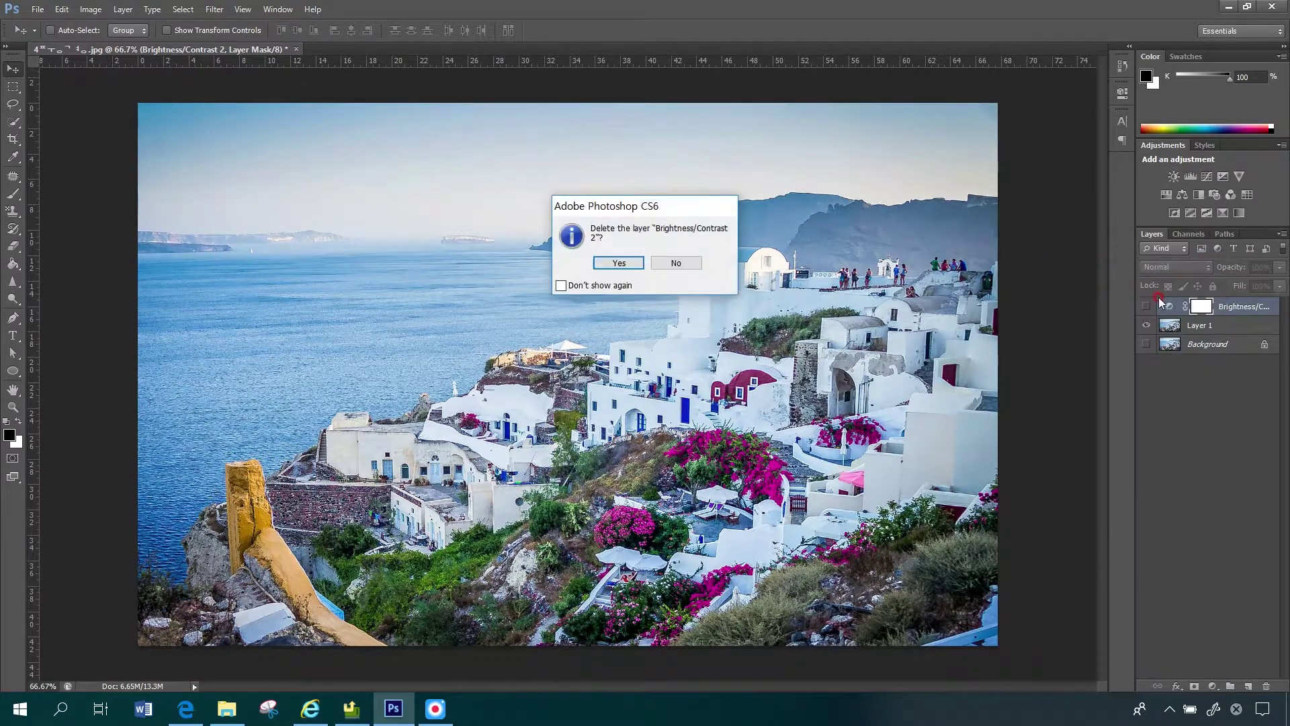
{"action": "left_click", "coordinate": [619, 263]}
{"action": "left_click", "coordinate": [1207, 177]}
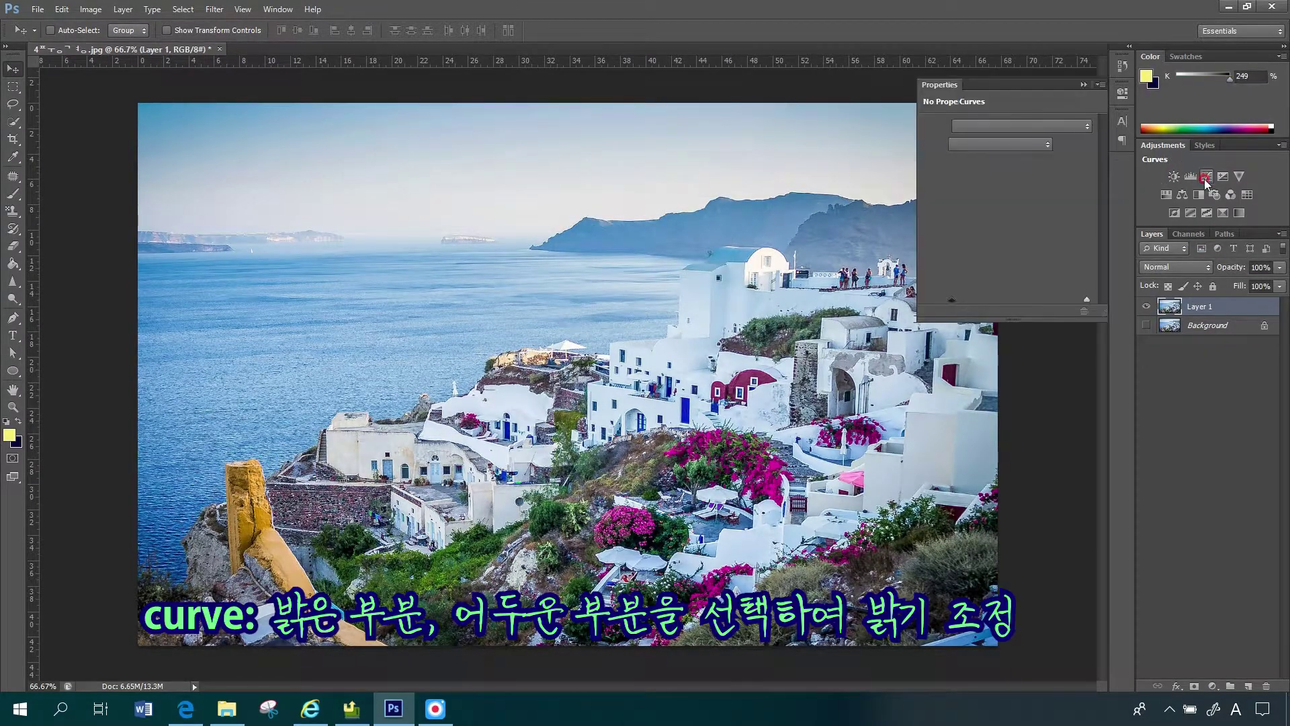
{"action": "left_click", "coordinate": [1060, 182]}
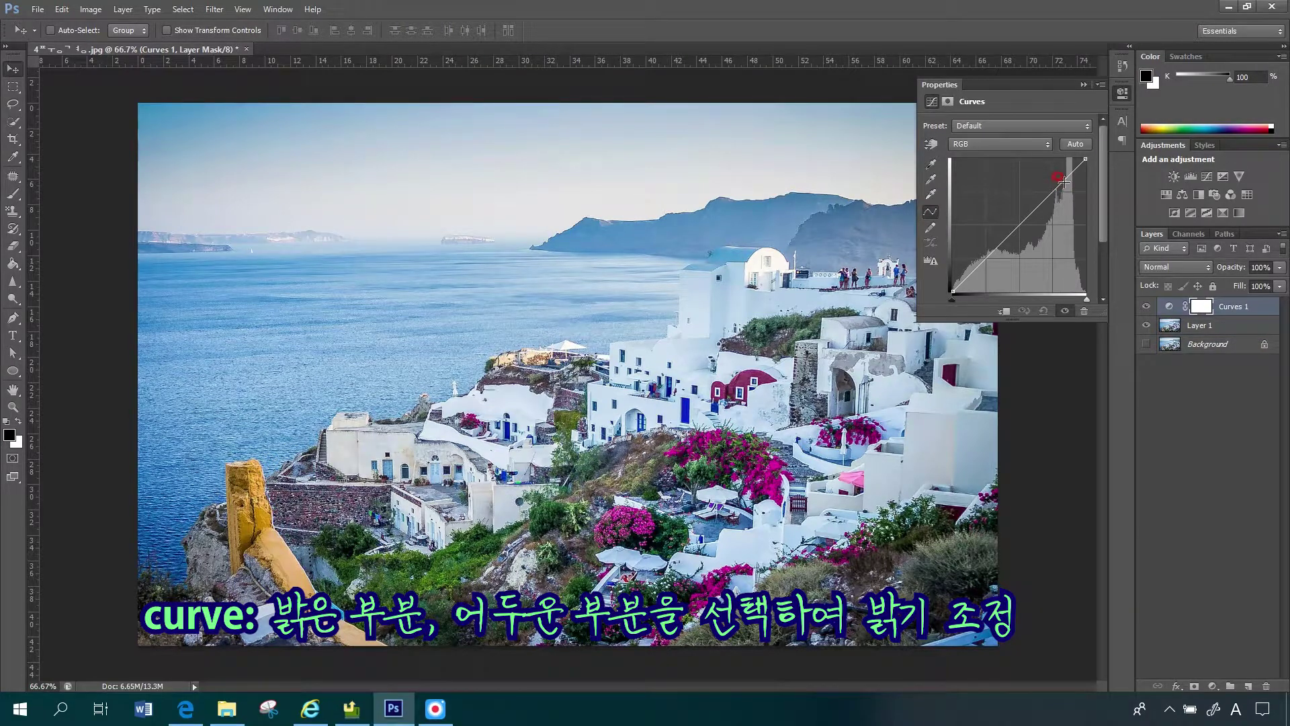
{"action": "left_click_drag", "start_coordinate": [1041, 172], "coordinate": [1040, 195]}
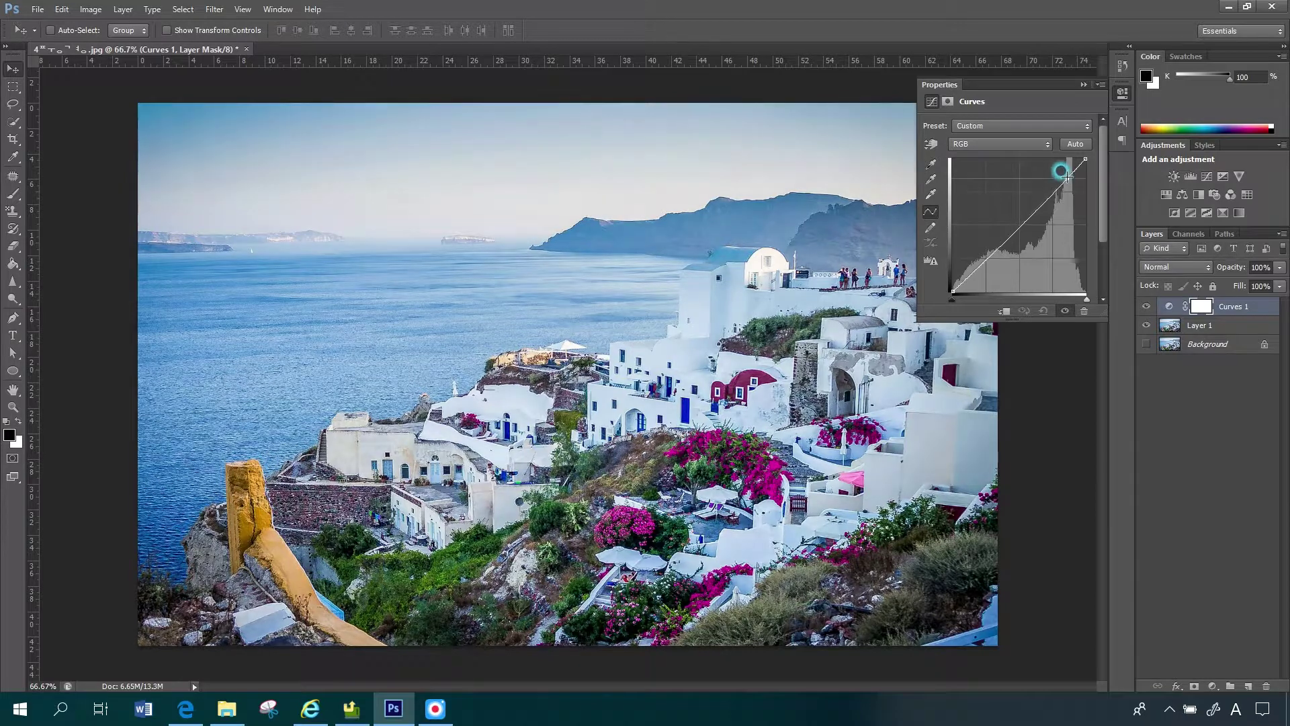
{"action": "left_click_drag", "start_coordinate": [1067, 177], "coordinate": [1075, 162]}
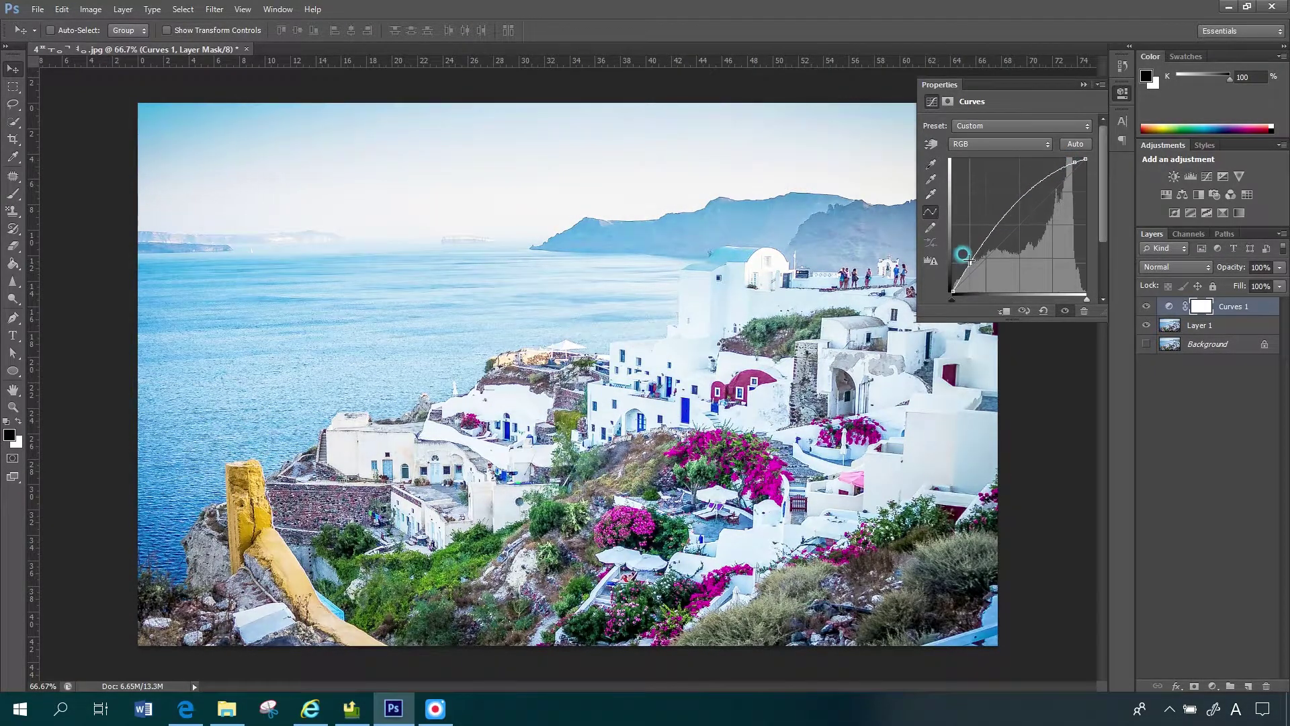
{"action": "left_click_drag", "start_coordinate": [970, 269], "coordinate": [984, 279]}
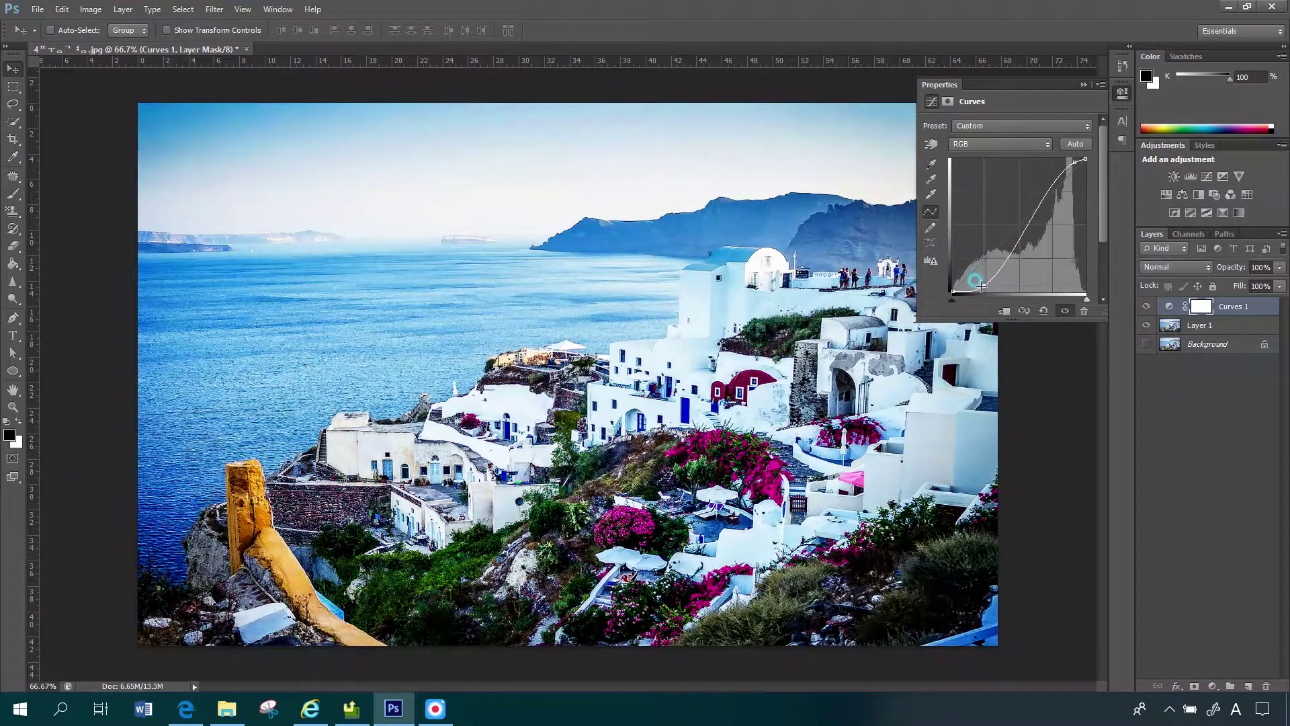
{"action": "left_click", "coordinate": [1011, 242]}
{"action": "left_click_drag", "start_coordinate": [1018, 237], "coordinate": [1004, 222]}
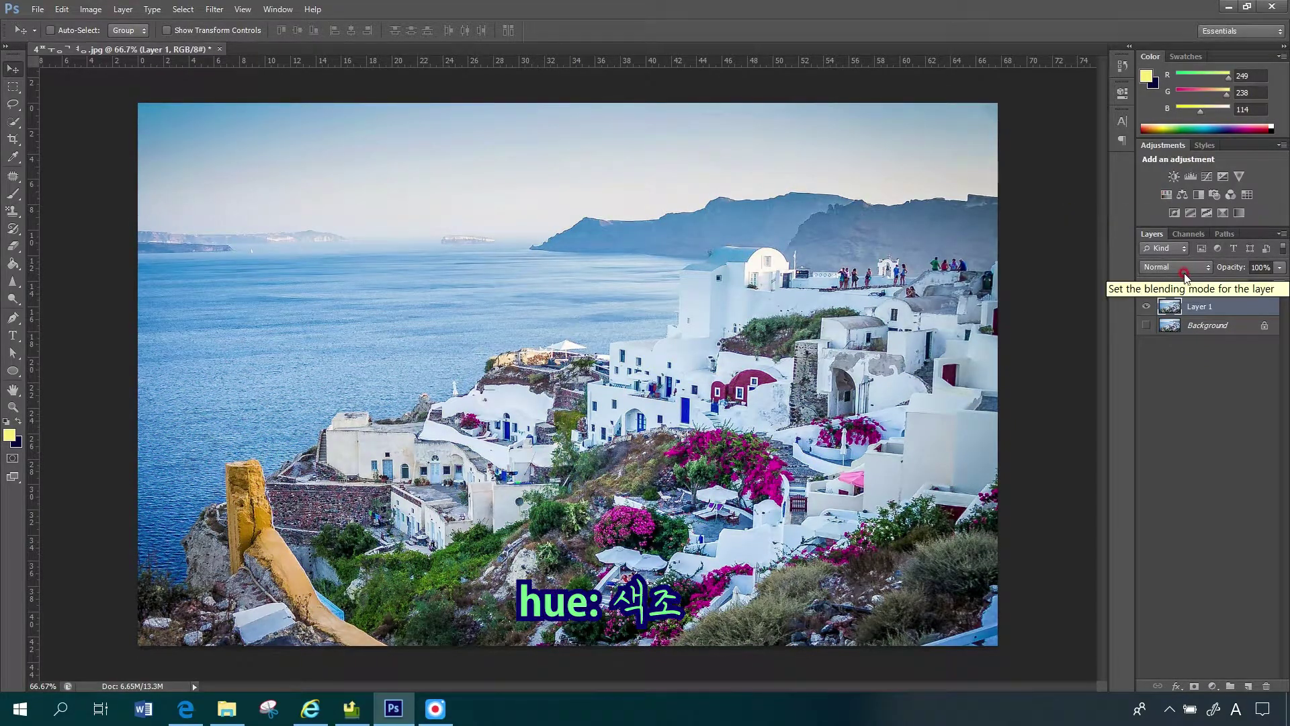
{"action": "left_click", "coordinate": [1166, 196]}
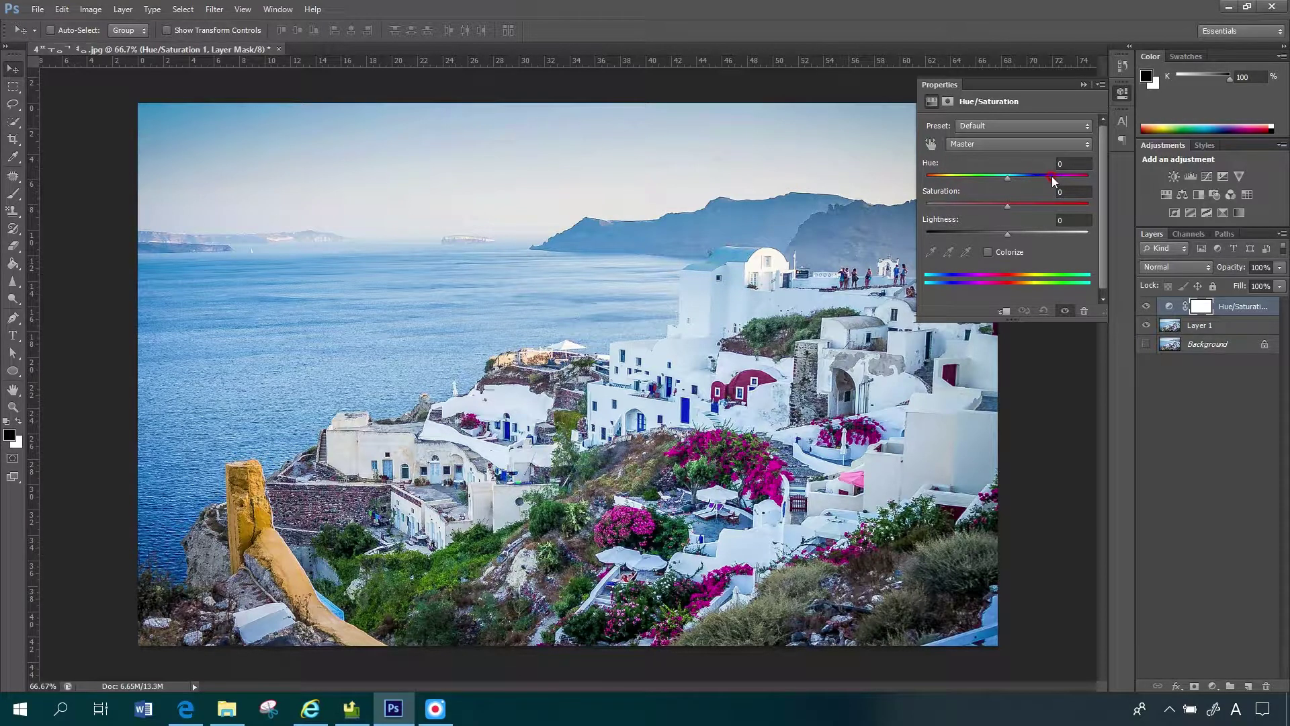
{"action": "mouse_move", "coordinate": [1010, 176]}
{"action": "left_mouse_down"}
{"action": "mouse_move", "coordinate": [971, 167]}
{"action": "mouse_move", "coordinate": [1058, 179]}
{"action": "mouse_move", "coordinate": [981, 179]}
{"action": "mouse_move", "coordinate": [1010, 176]}
{"action": "left_mouse_up"}
{"action": "mouse_move", "coordinate": [1007, 233]}
{"action": "left_mouse_down"}
{"action": "mouse_move", "coordinate": [1042, 235]}
{"action": "mouse_move", "coordinate": [1008, 235]}
{"action": "left_mouse_up"}
{"action": "left_click", "coordinate": [986, 125]}
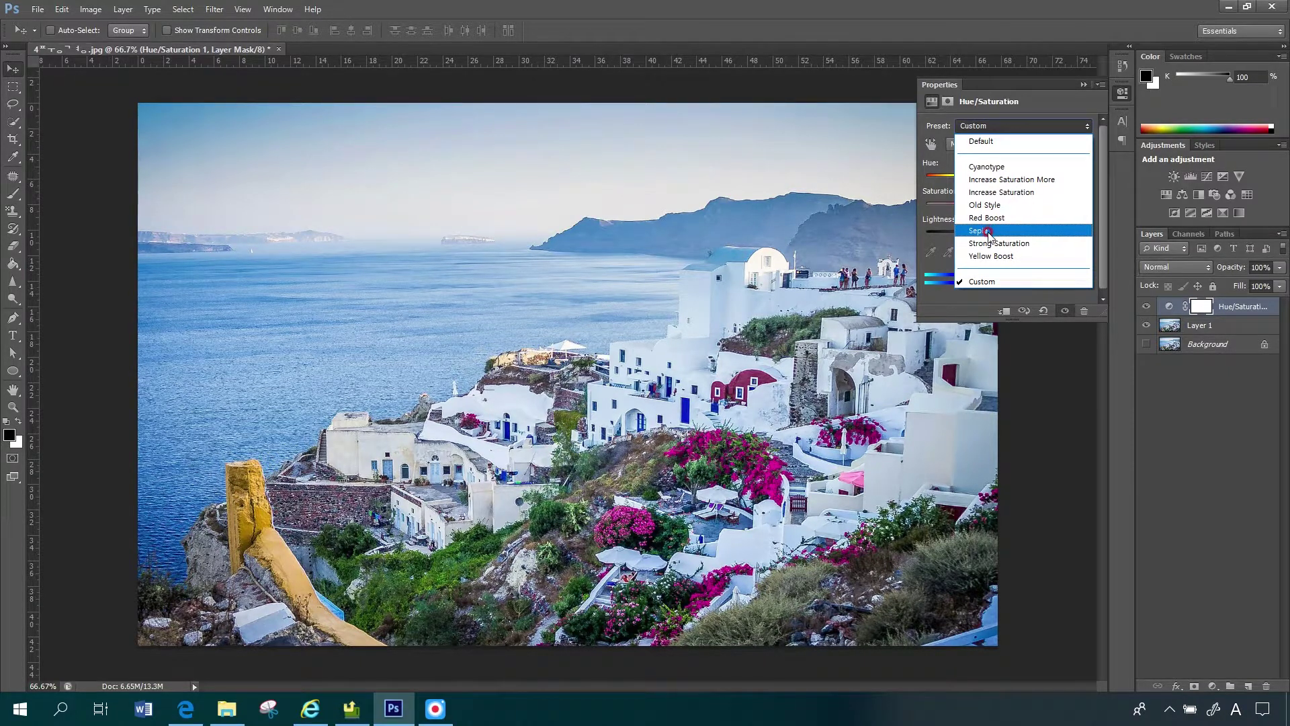
{"action": "left_click", "coordinate": [988, 205]}
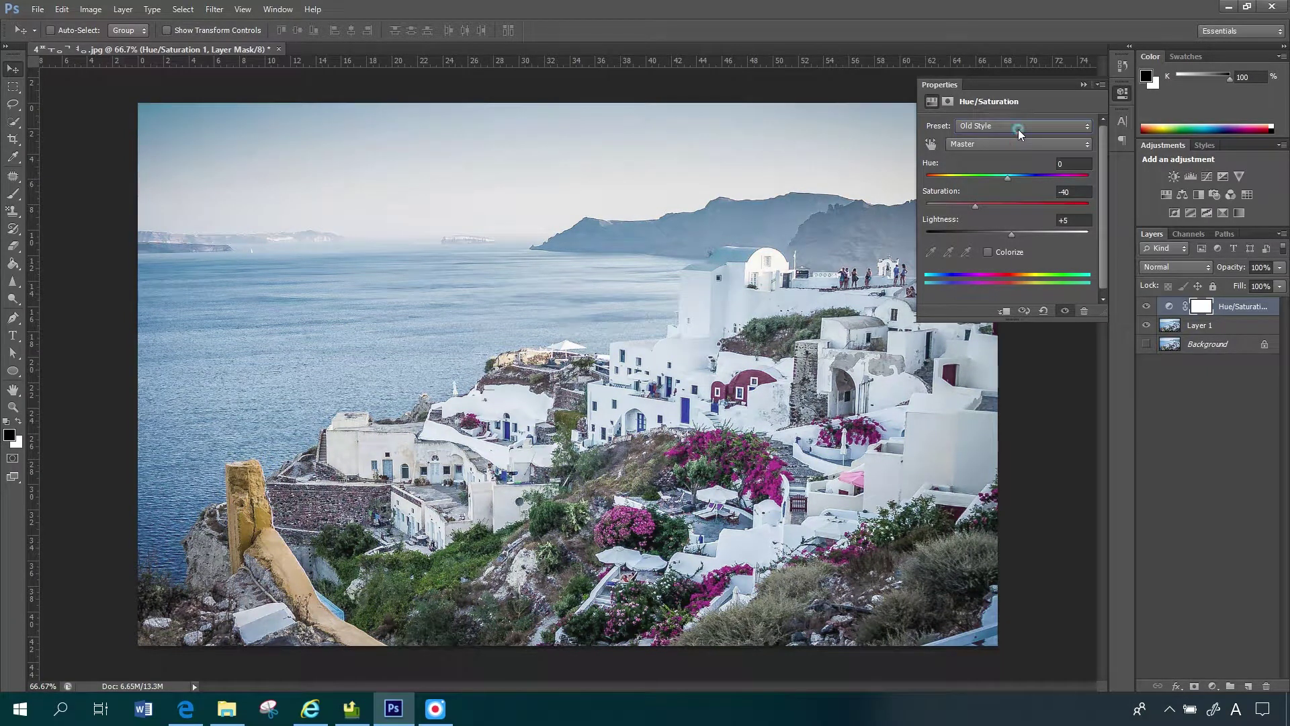
{"action": "left_click", "coordinate": [1018, 129]}
{"action": "left_click", "coordinate": [994, 231]}
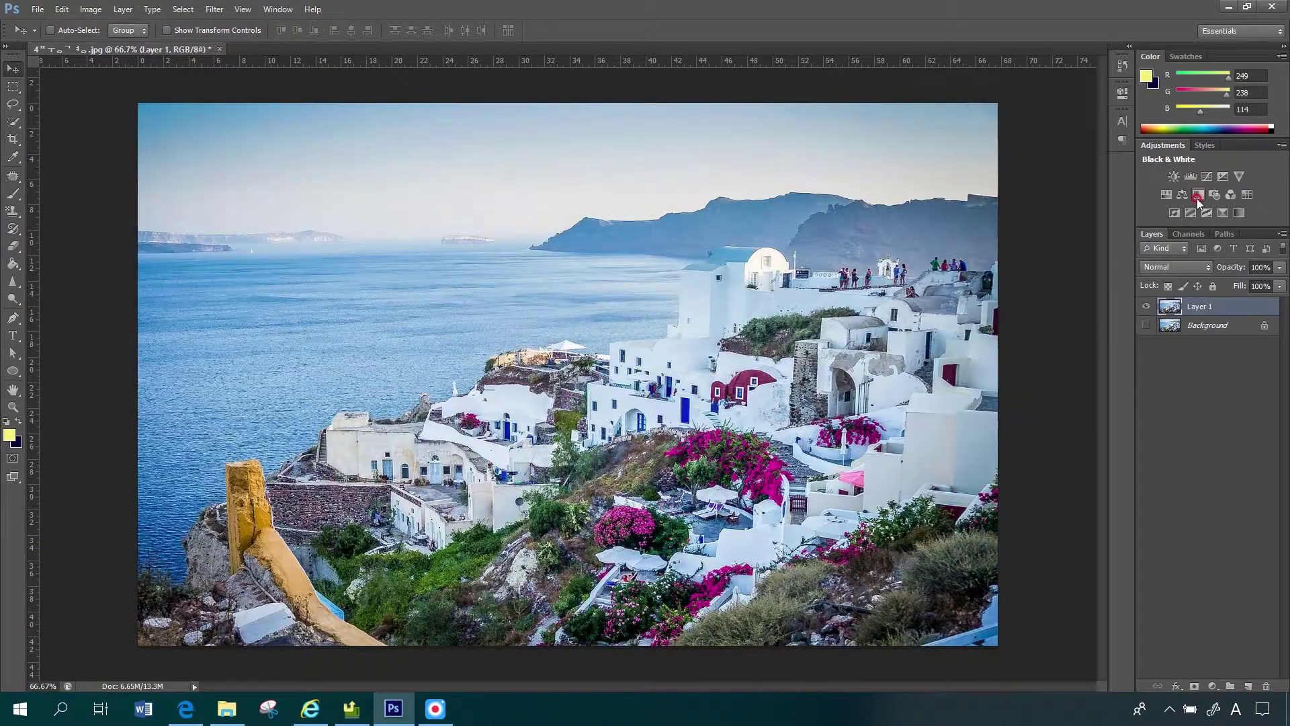
{"action": "key", "text": "Delete"}
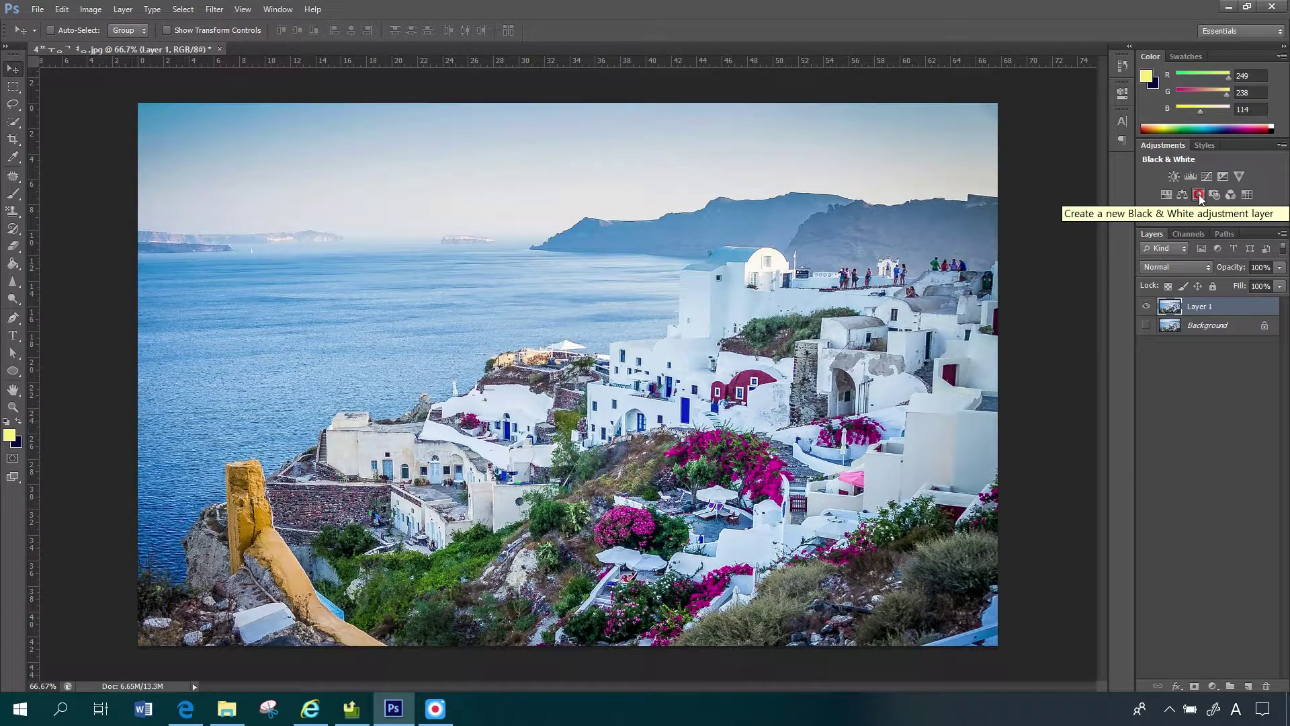
{"action": "left_click", "coordinate": [1200, 195]}
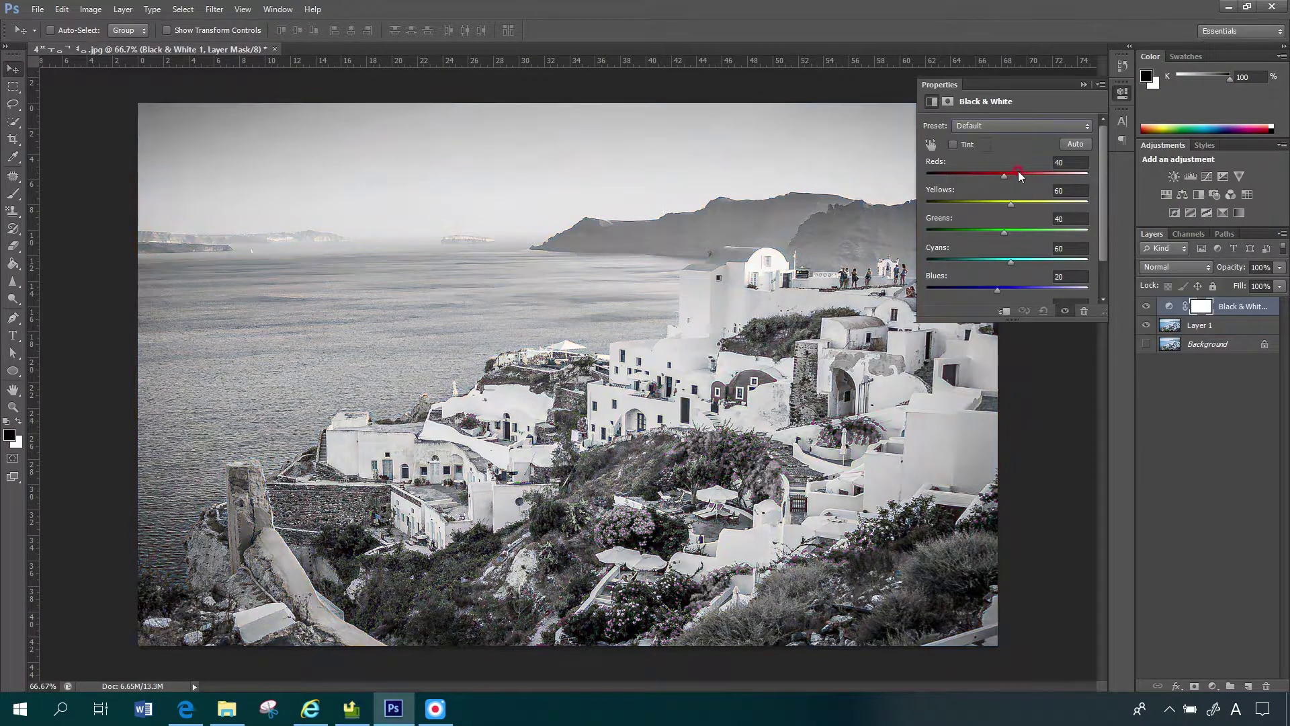
{"action": "mouse_move", "coordinate": [1005, 173]}
{"action": "left_mouse_down"}
{"action": "mouse_move", "coordinate": [978, 176]}
{"action": "mouse_move", "coordinate": [1037, 207]}
{"action": "mouse_move", "coordinate": [1021, 203]}
{"action": "left_mouse_up"}
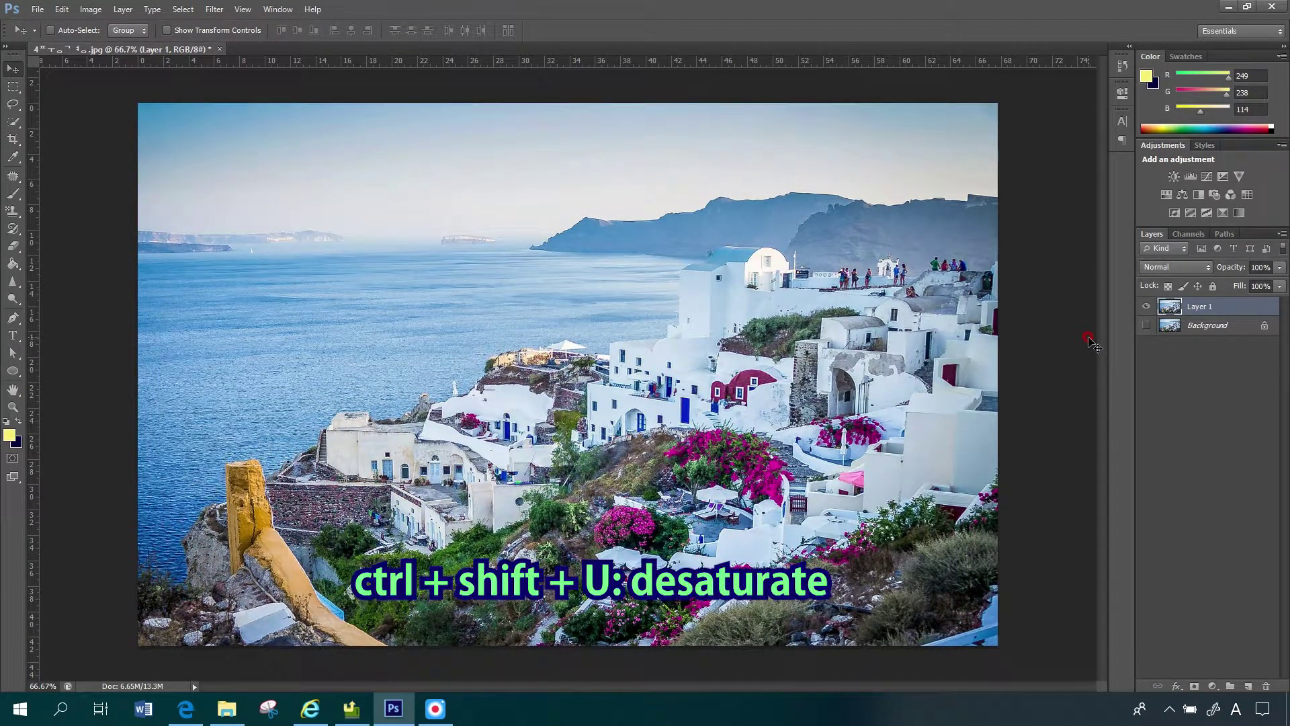
{"action": "key", "text": "ctrl+shift+u"}
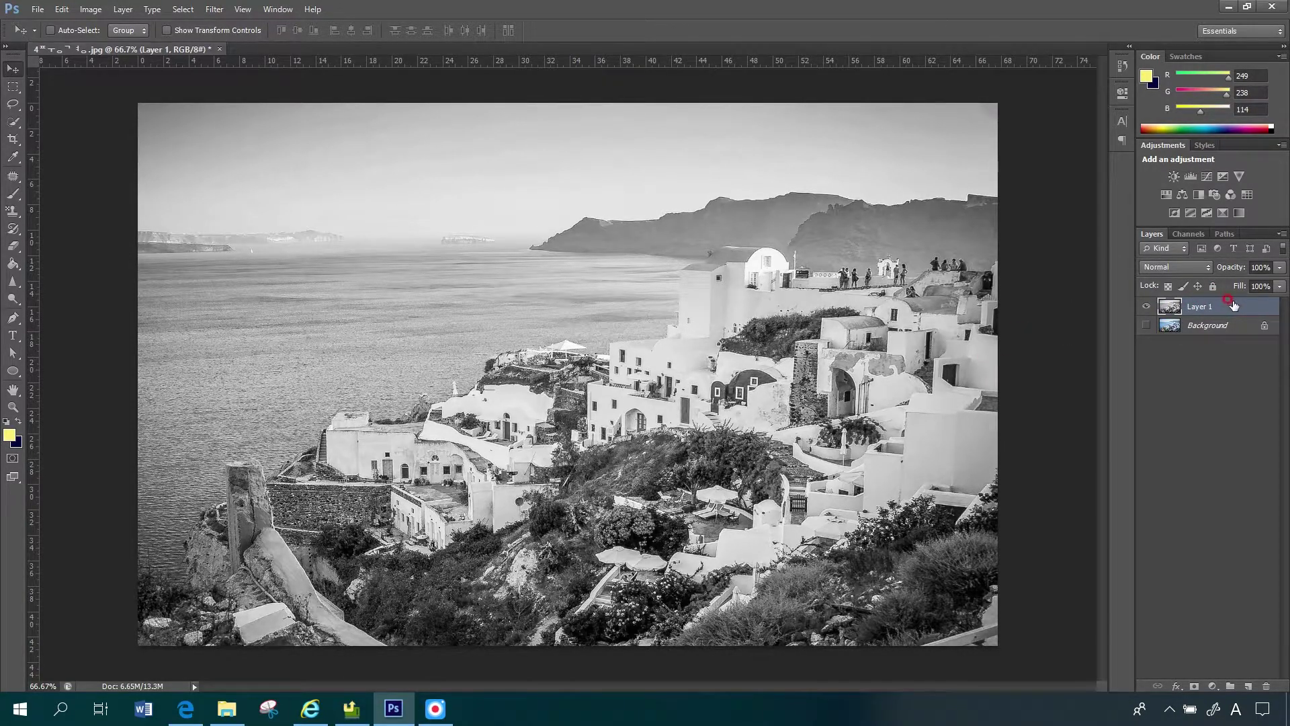
{"action": "key", "text": "ctrl+z"}
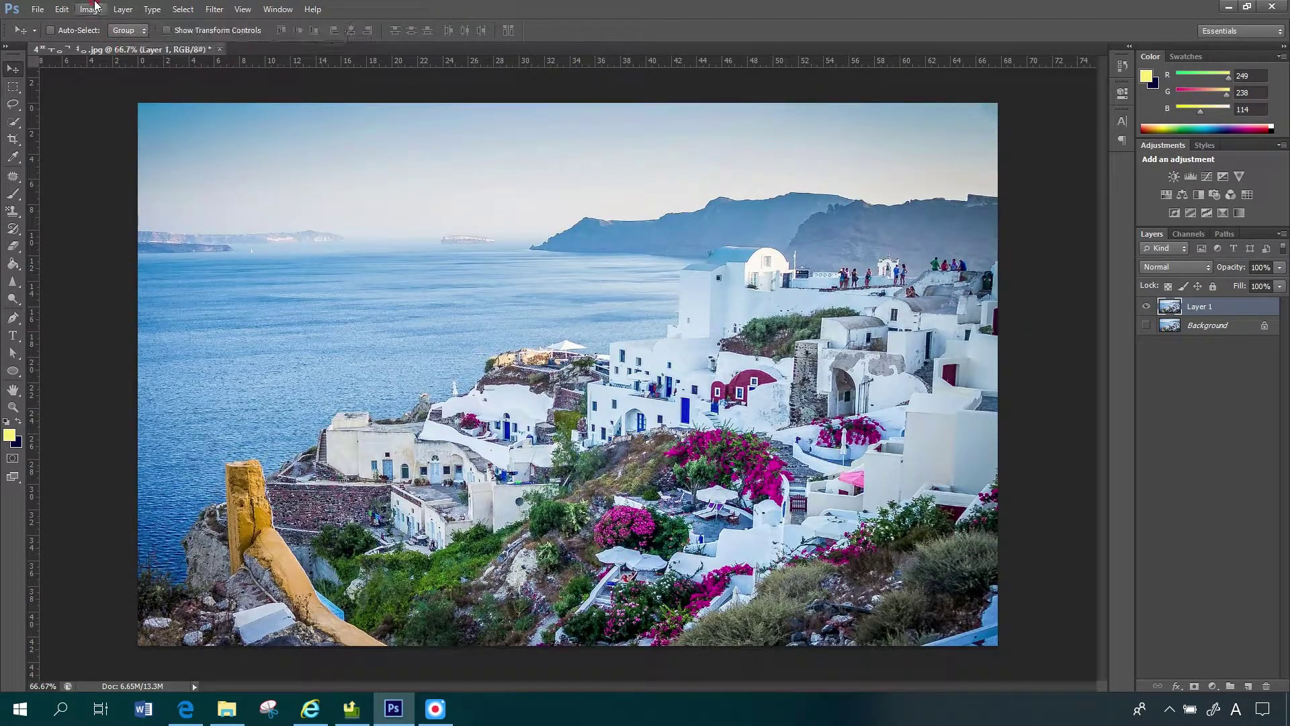
{"action": "left_click", "coordinate": [92, 9]}
{"action": "mouse_move", "coordinate": [119, 50]}
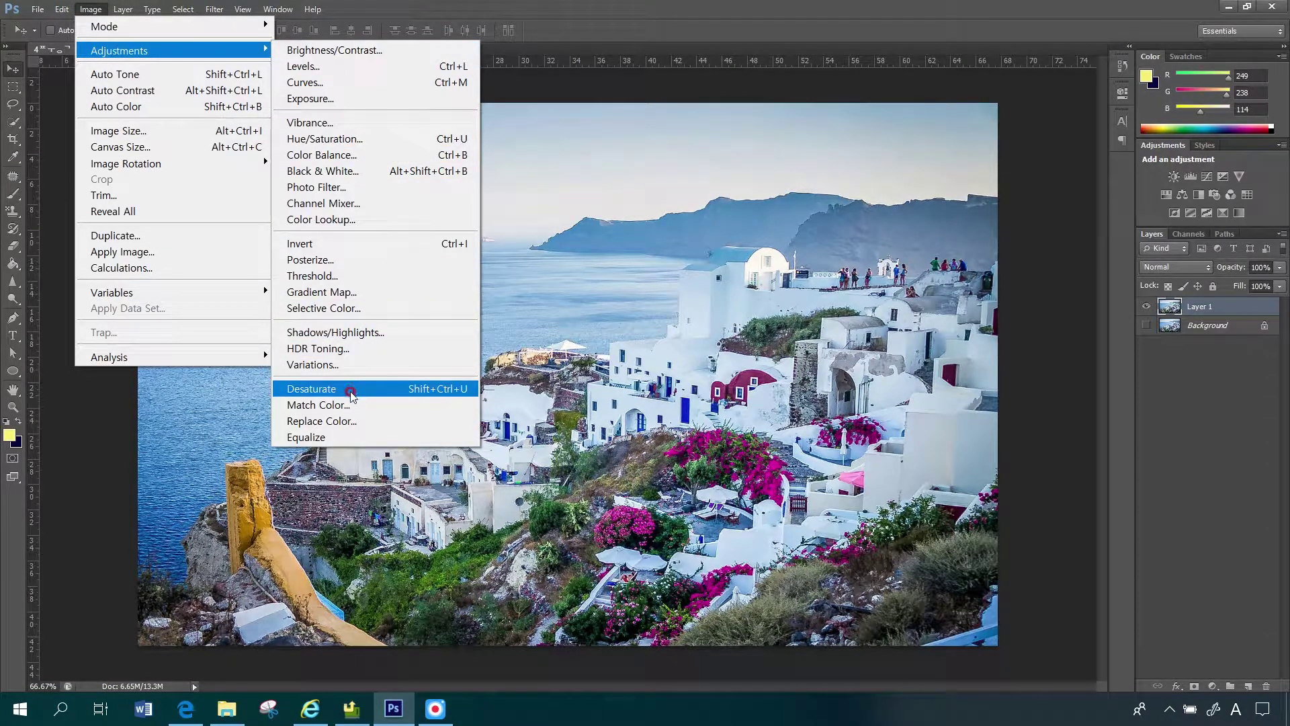
{"action": "left_click", "coordinate": [424, 392]}
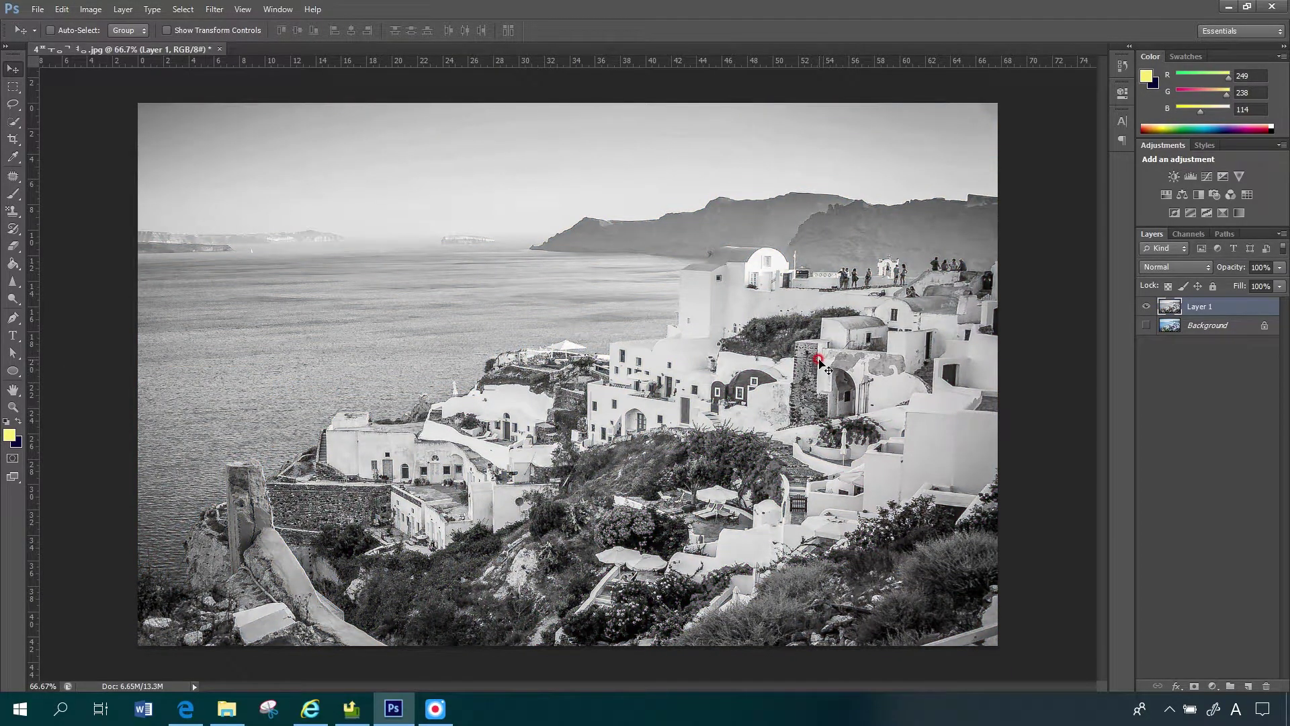
{"action": "key", "text": "ctrl+z"}
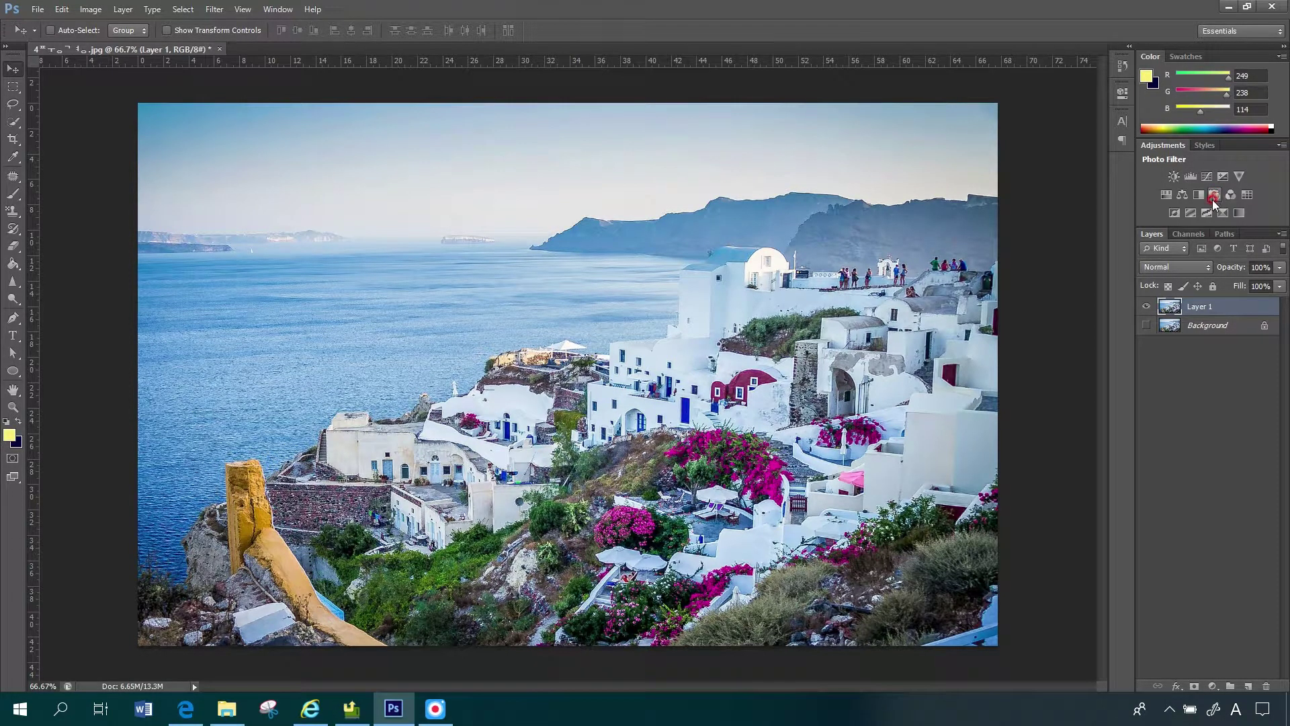
{"action": "left_click", "coordinate": [1215, 200]}
{"action": "left_click", "coordinate": [1214, 195]}
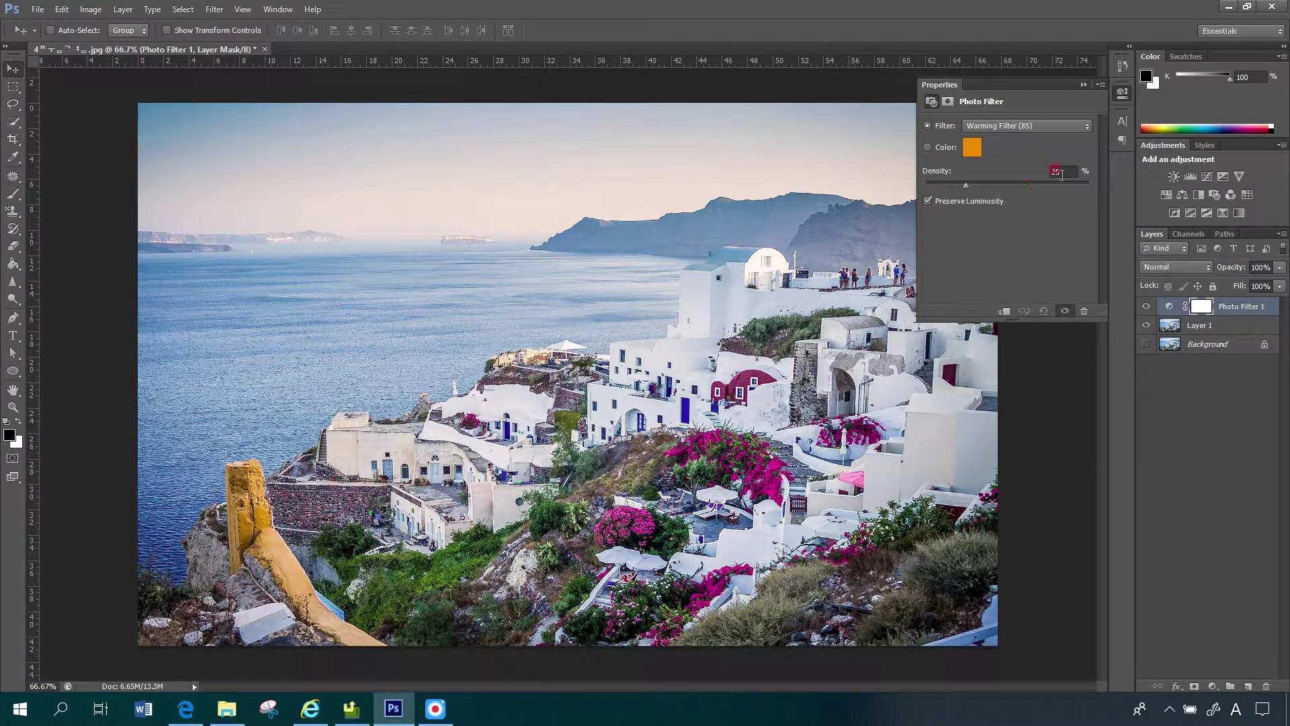
{"action": "left_click", "coordinate": [990, 126]}
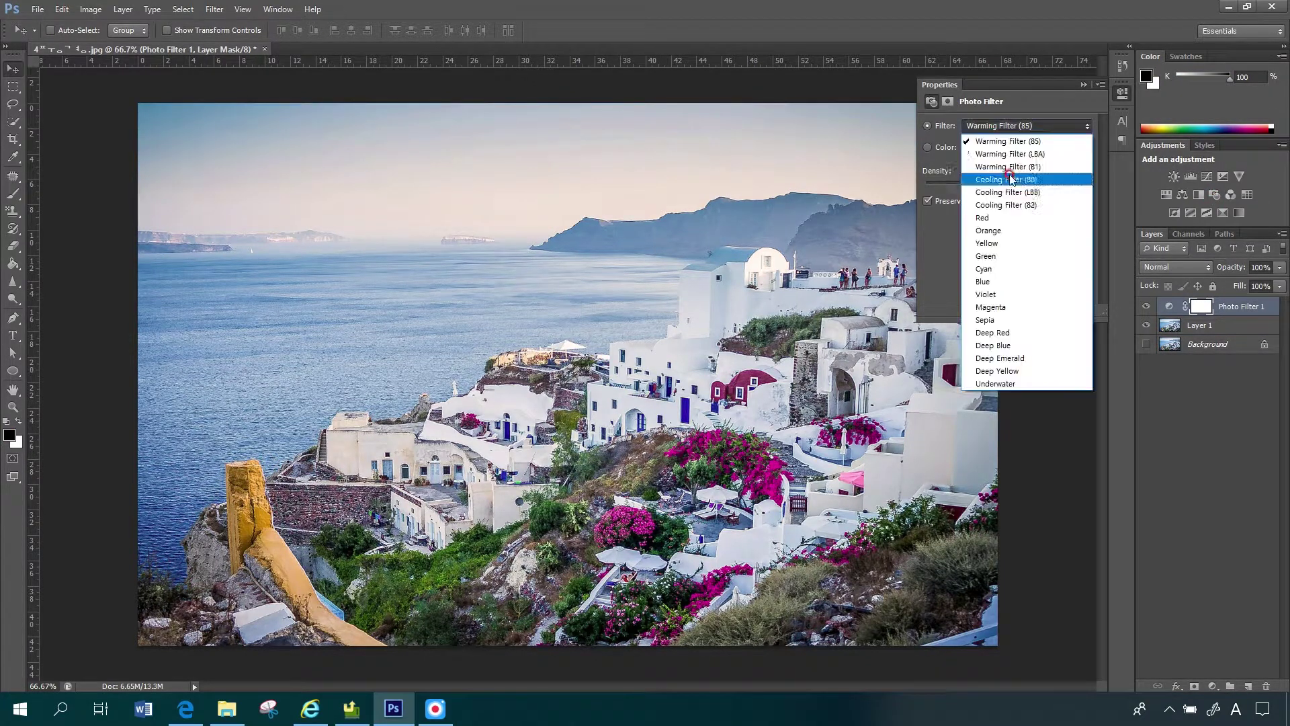
{"action": "left_click", "coordinate": [1011, 180]}
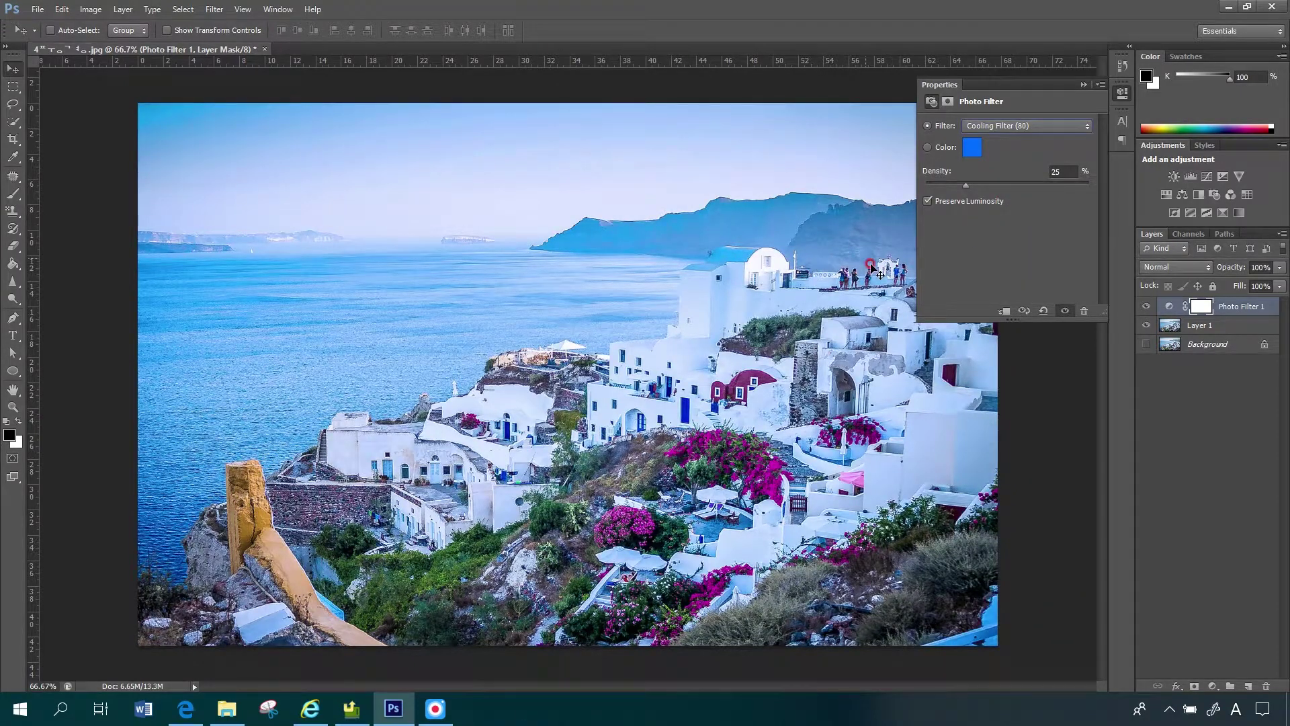
{"action": "left_click", "coordinate": [1087, 126]}
{"action": "left_click", "coordinate": [1006, 332]}
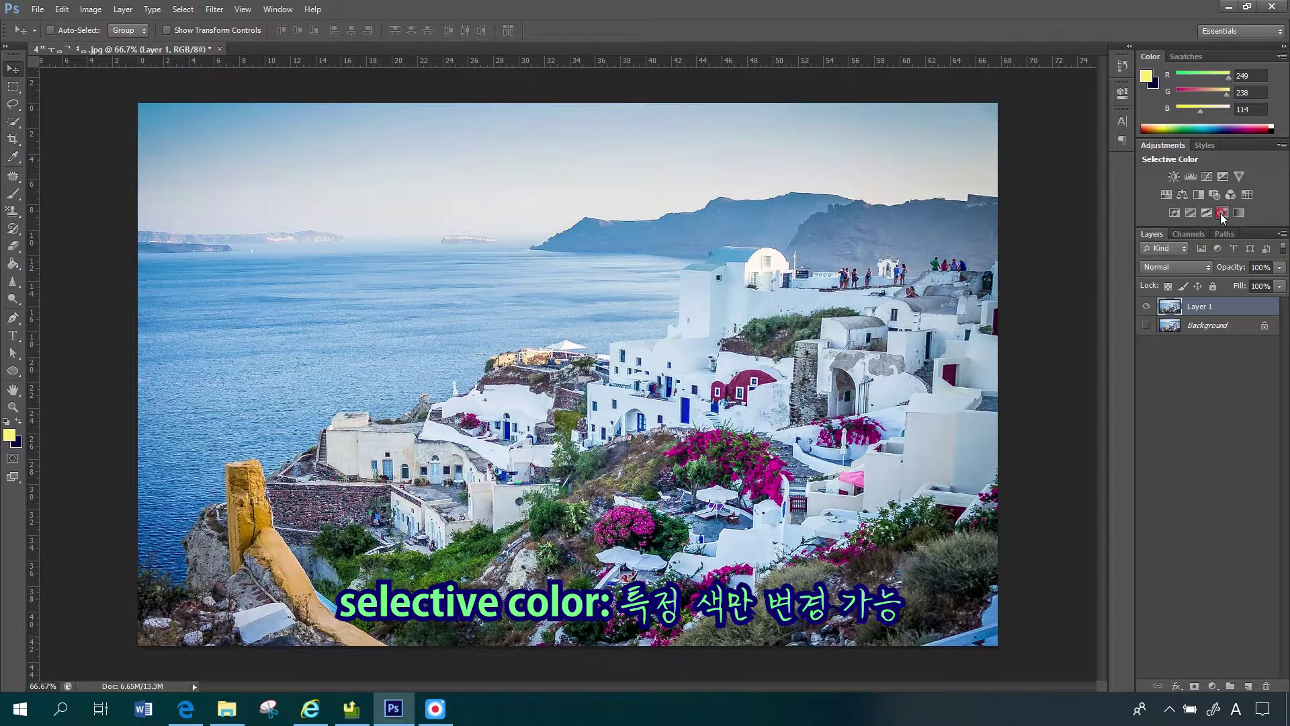
{"action": "left_click", "coordinate": [1222, 214]}
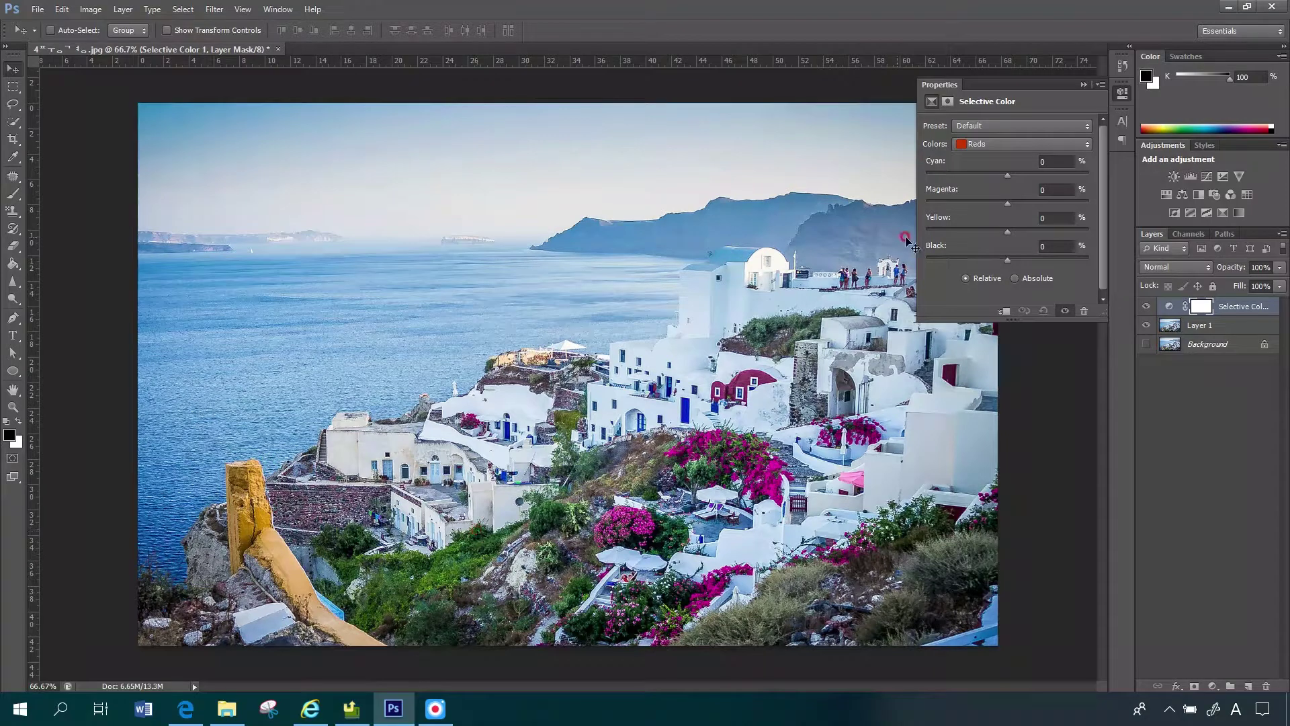
{"action": "left_click", "coordinate": [1055, 145]}
{"action": "left_click", "coordinate": [1010, 186]}
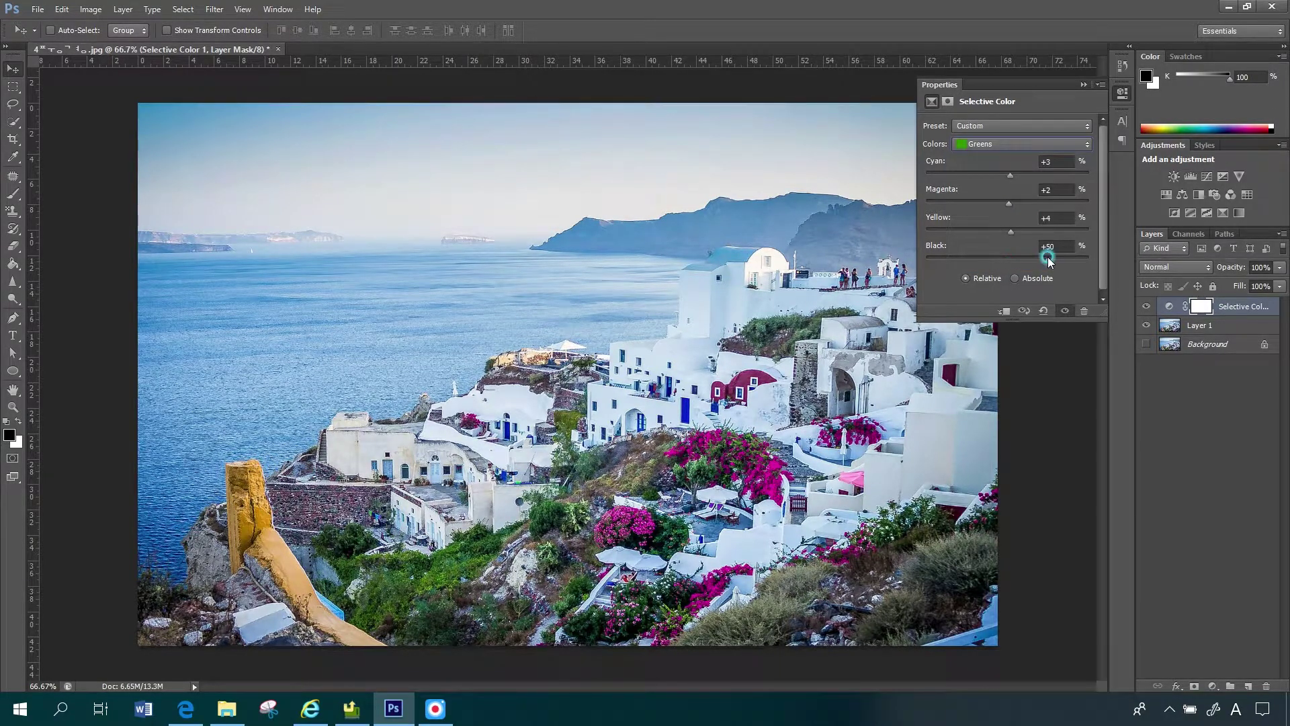
{"action": "mouse_move", "coordinate": [1007, 259]}
{"action": "left_mouse_down"}
{"action": "mouse_move", "coordinate": [966, 264]}
{"action": "mouse_move", "coordinate": [1007, 250]}
{"action": "left_mouse_up"}
{"action": "left_click", "coordinate": [1013, 144]}
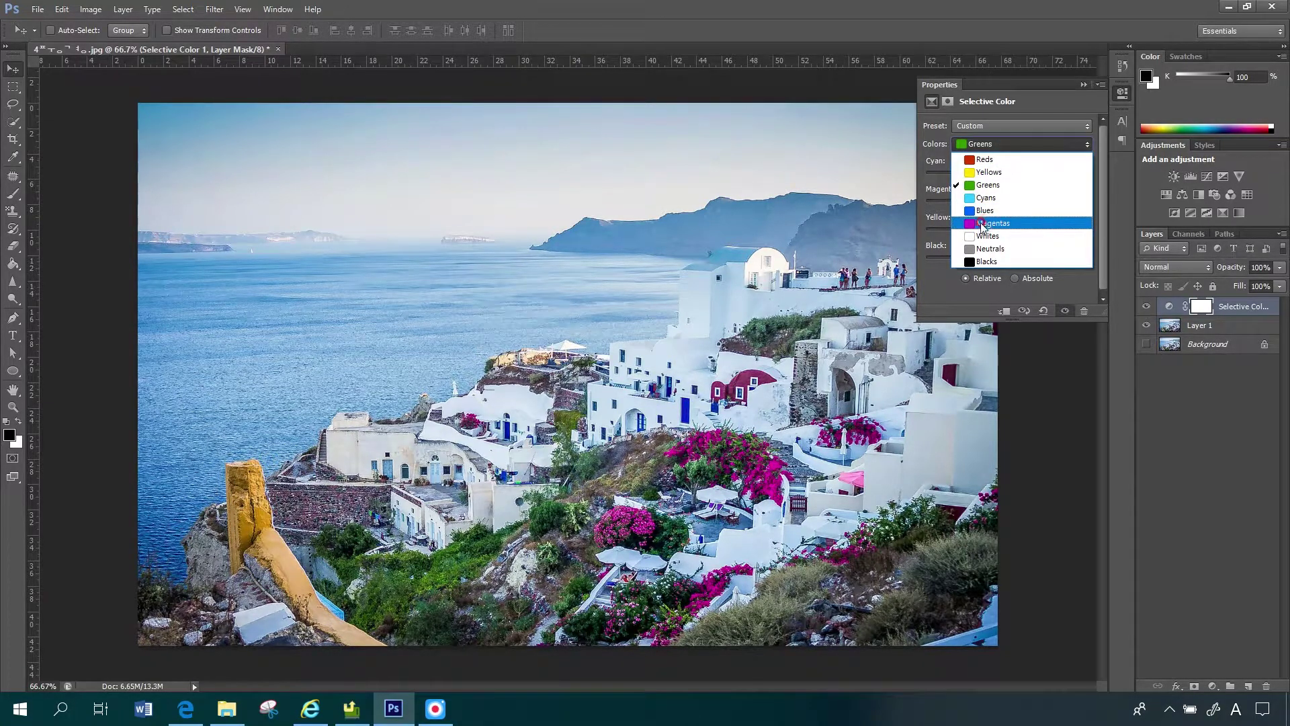
{"action": "left_click", "coordinate": [981, 224]}
{"action": "left_click_drag", "start_coordinate": [1017, 176], "coordinate": [1005, 176]}
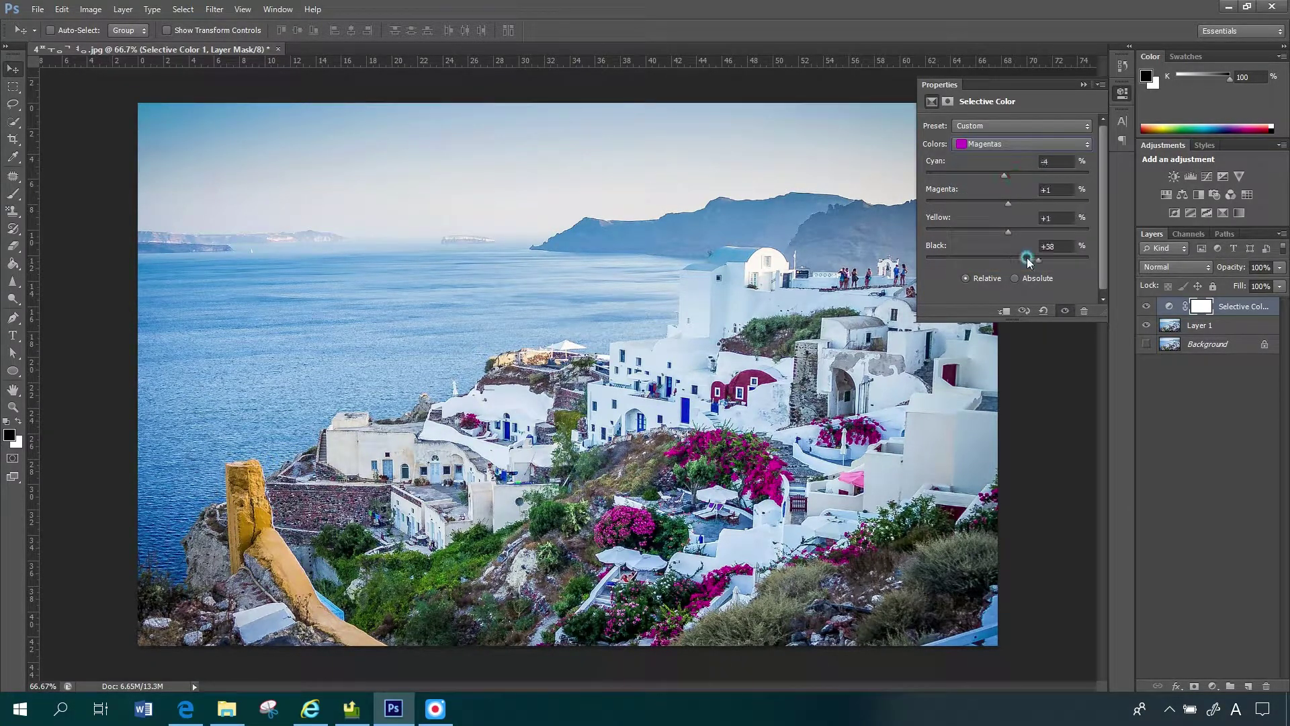
{"action": "mouse_move", "coordinate": [1018, 258]}
{"action": "left_mouse_down"}
{"action": "mouse_move", "coordinate": [962, 258]}
{"action": "mouse_move", "coordinate": [1069, 256]}
{"action": "mouse_move", "coordinate": [953, 259]}
{"action": "left_mouse_up"}
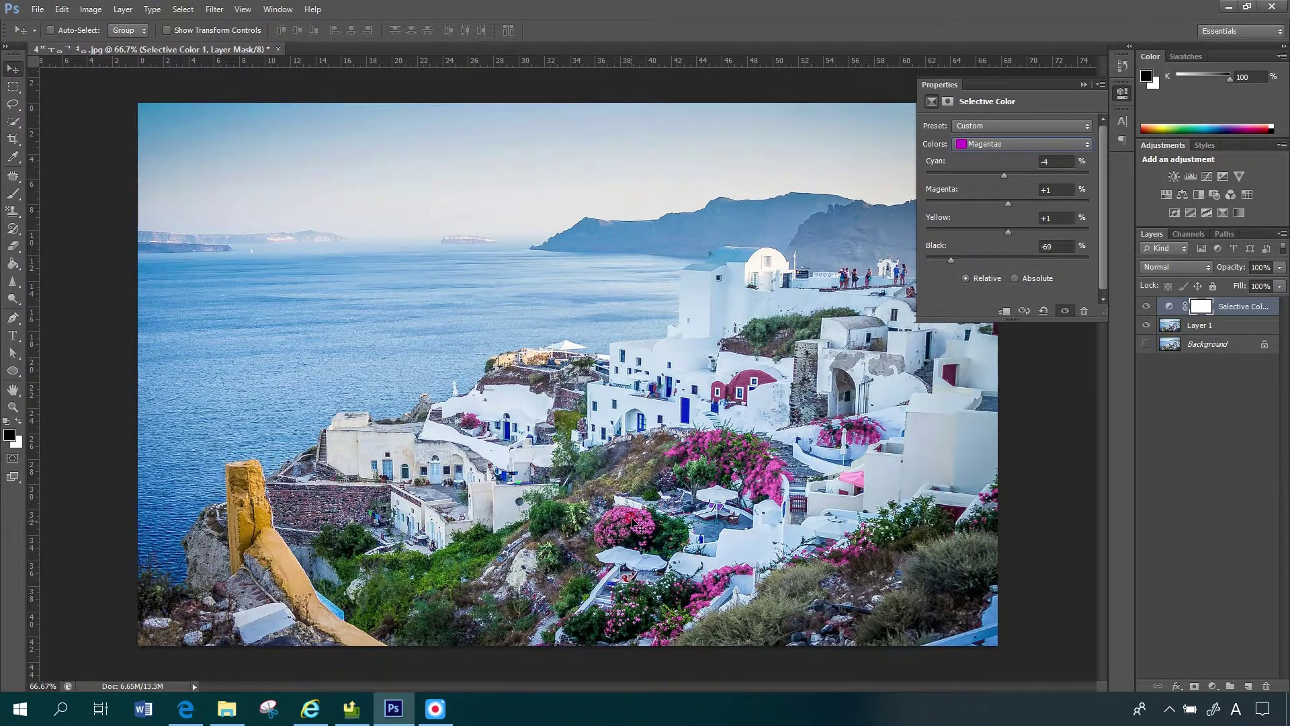
{"action": "left_click", "coordinate": [1023, 182]}
{"action": "mouse_move", "coordinate": [1008, 203]}
{"action": "left_mouse_down"}
{"action": "mouse_move", "coordinate": [970, 212]}
{"action": "mouse_move", "coordinate": [1009, 201]}
{"action": "mouse_move", "coordinate": [1056, 228]}
{"action": "mouse_move", "coordinate": [1015, 231]}
{"action": "left_mouse_up"}
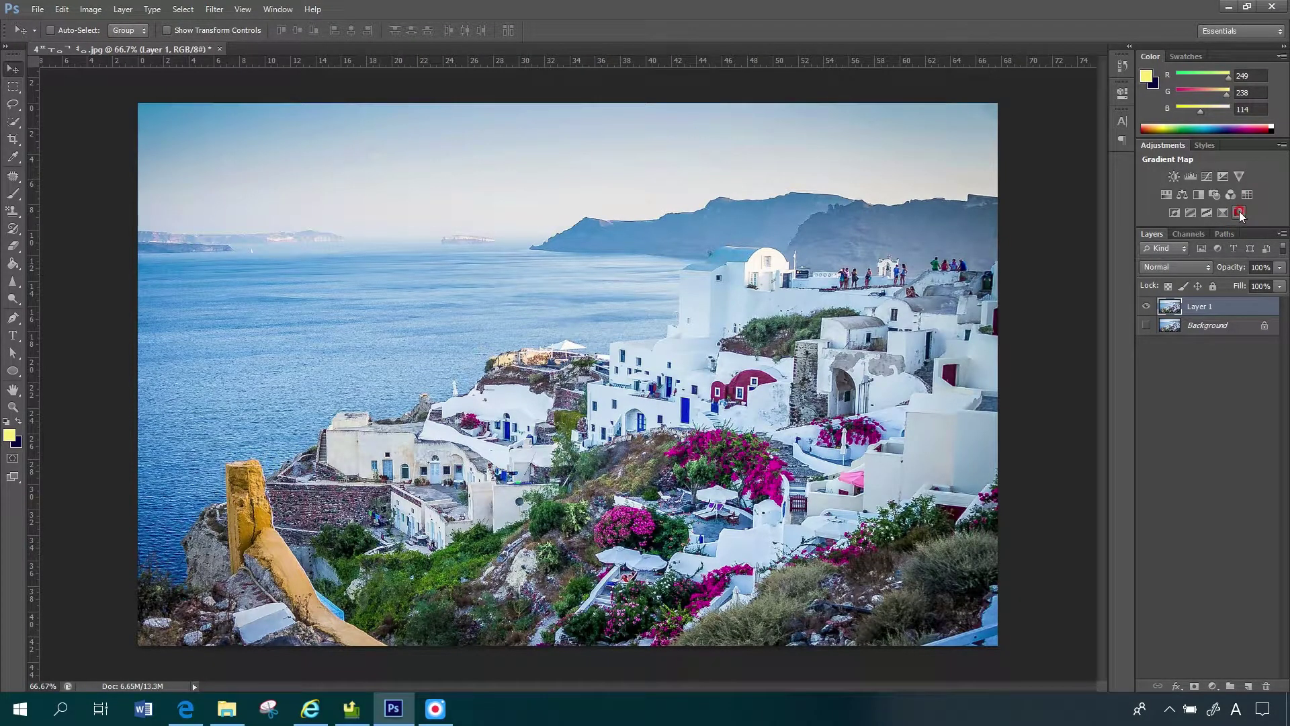
{"action": "left_click", "coordinate": [1240, 213]}
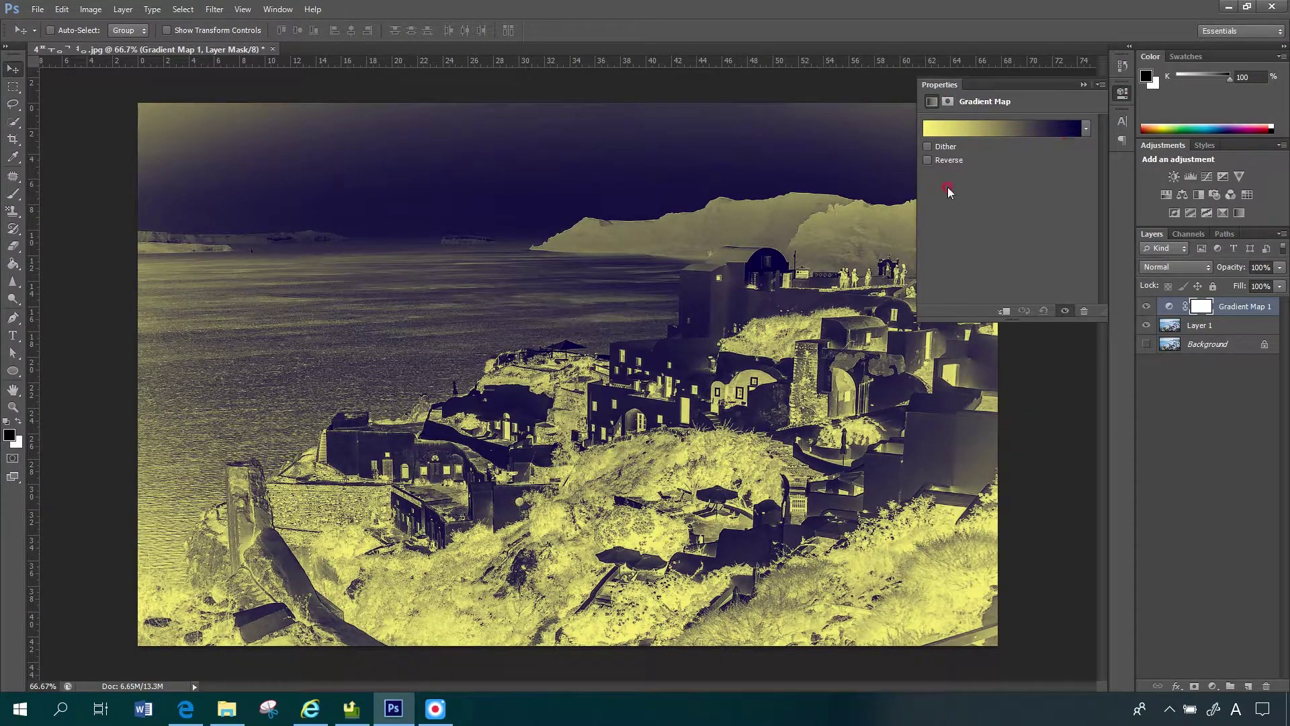
{"action": "left_click", "coordinate": [1088, 146]}
{"action": "left_click", "coordinate": [1087, 130]}
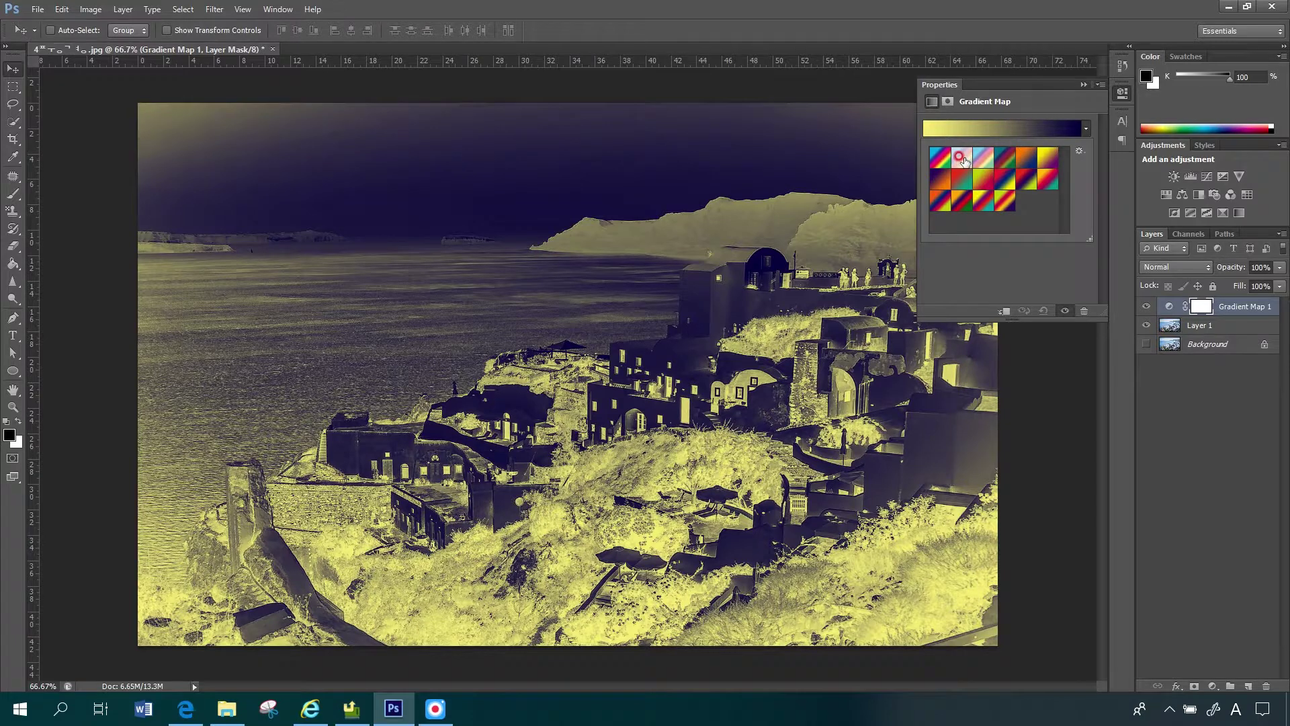
{"action": "left_click", "coordinate": [963, 160]}
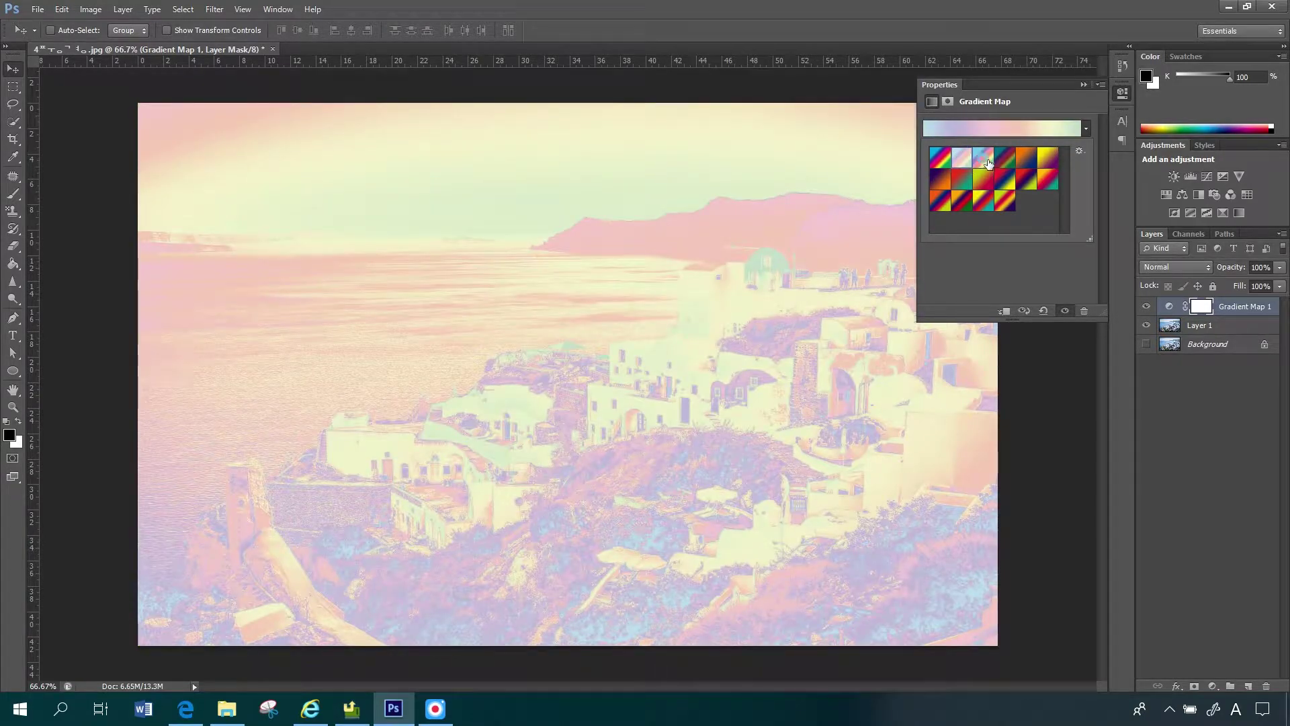
{"action": "left_click", "coordinate": [983, 160]}
{"action": "left_click", "coordinate": [1006, 199]}
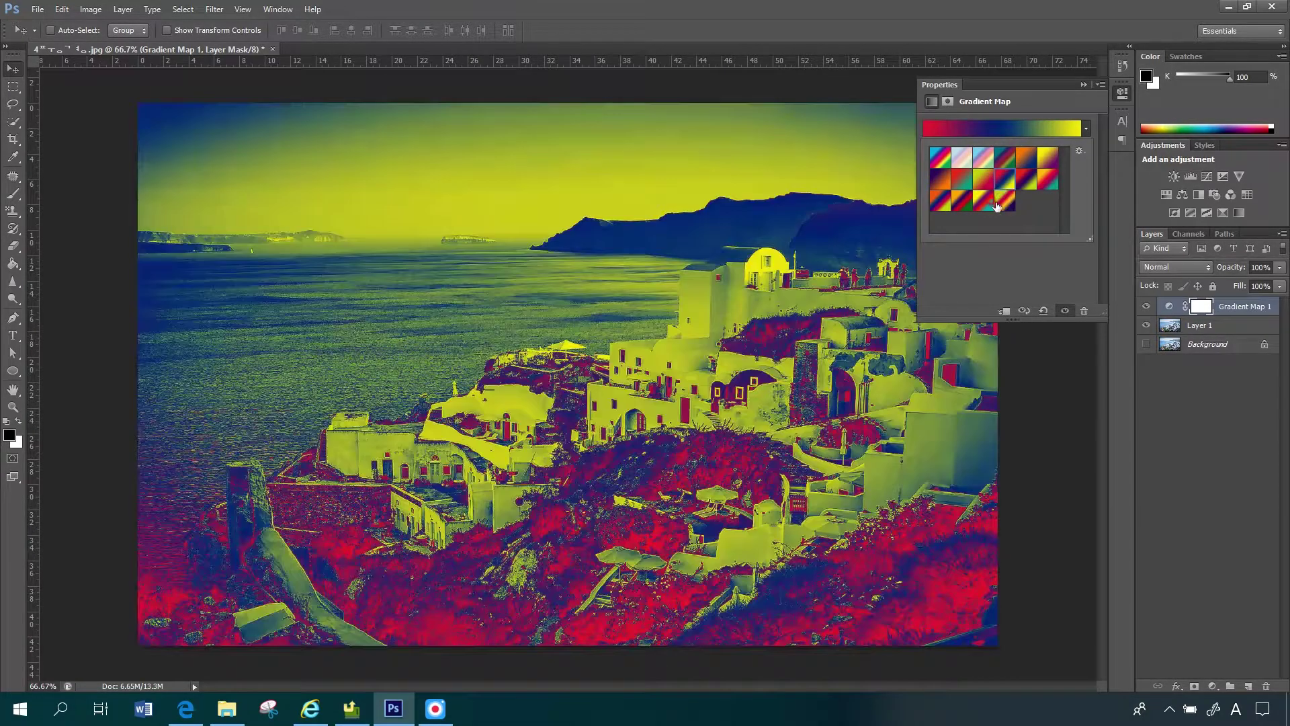
{"action": "left_click", "coordinate": [983, 200]}
{"action": "left_click", "coordinate": [943, 206]}
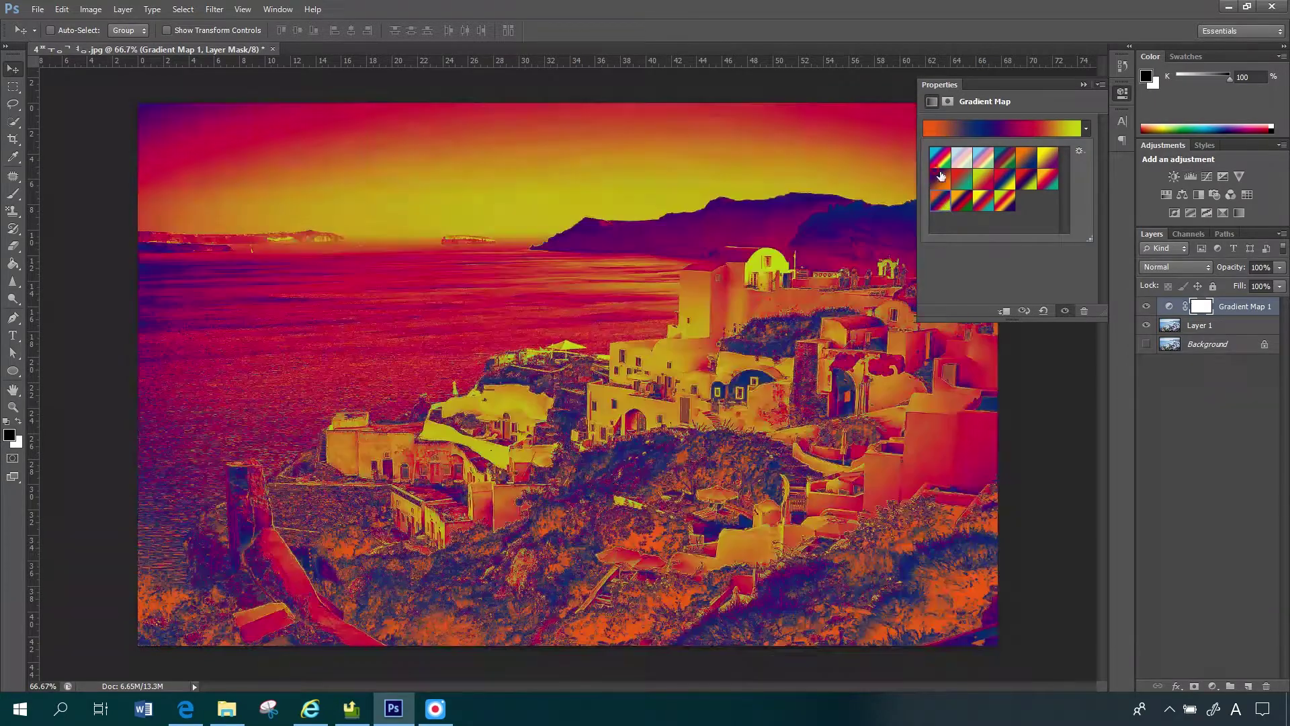
{"action": "left_click", "coordinate": [940, 161]}
{"action": "left_click", "coordinate": [1079, 152]}
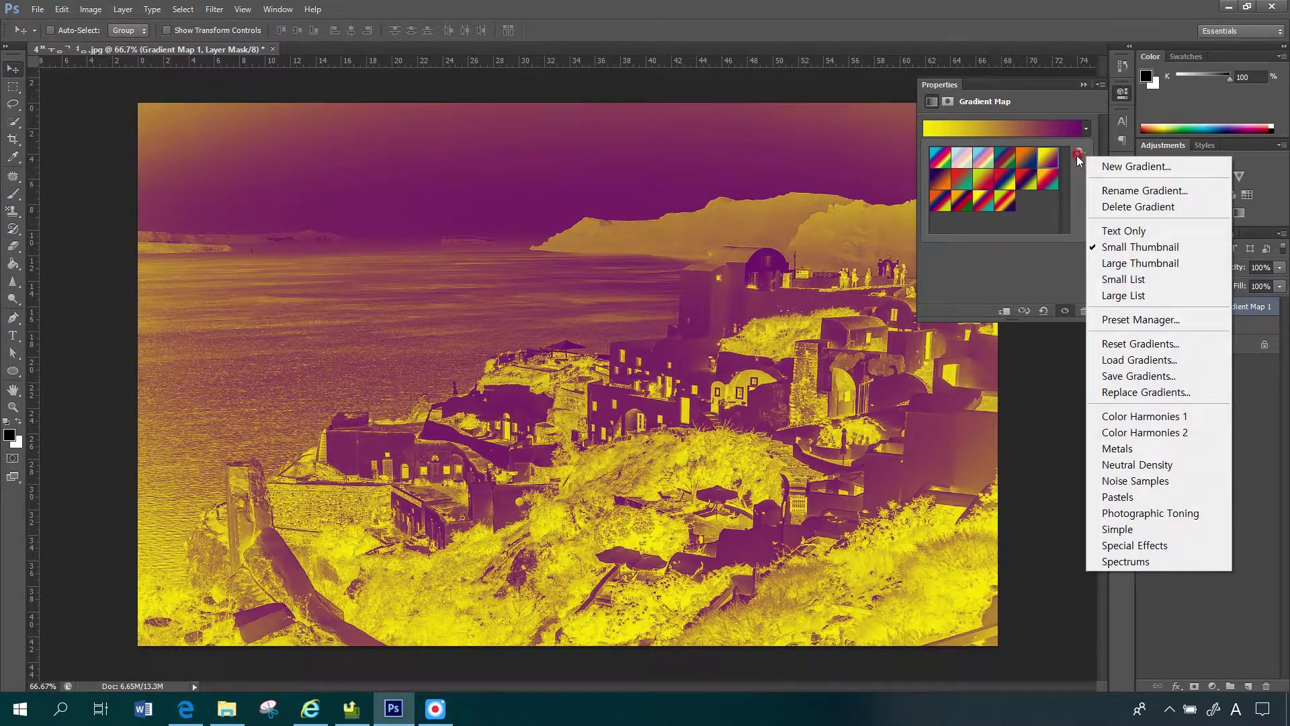
{"action": "left_click", "coordinate": [941, 129]}
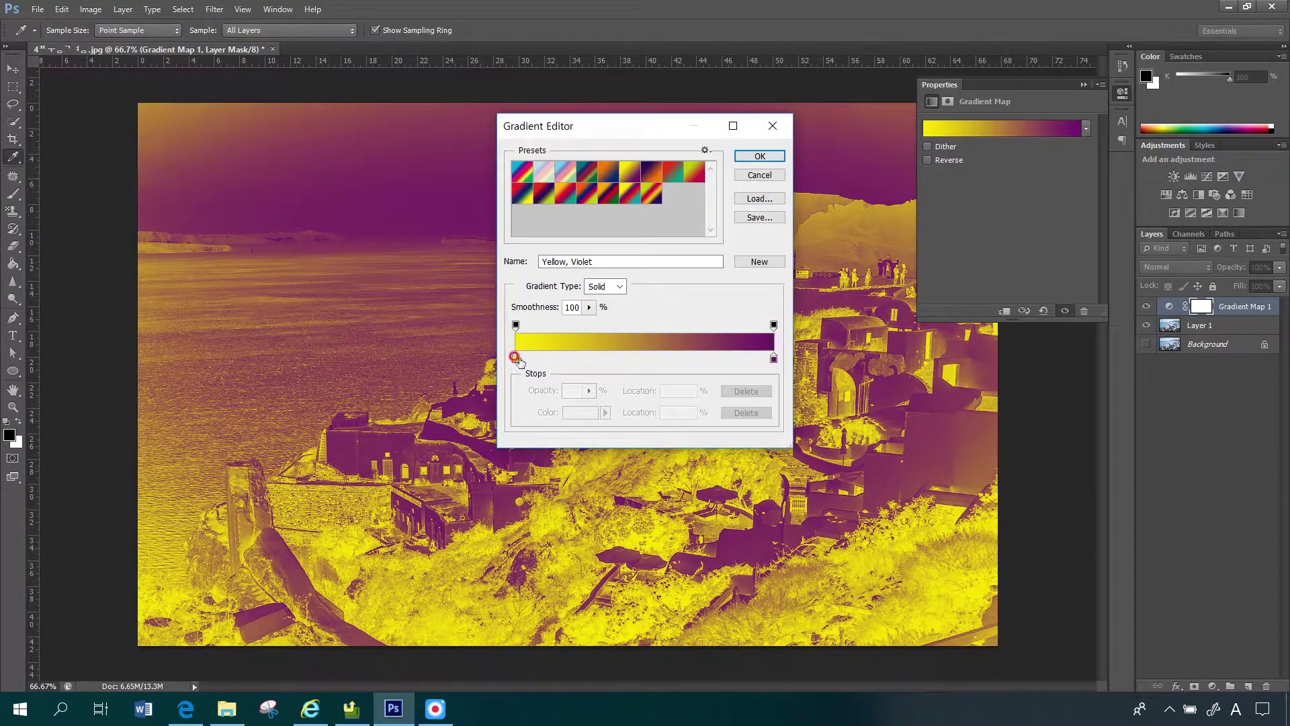
{"action": "left_click", "coordinate": [515, 359]}
{"action": "left_click", "coordinate": [641, 321]}
{"action": "left_click", "coordinate": [775, 356]}
{"action": "left_click", "coordinate": [686, 409]}
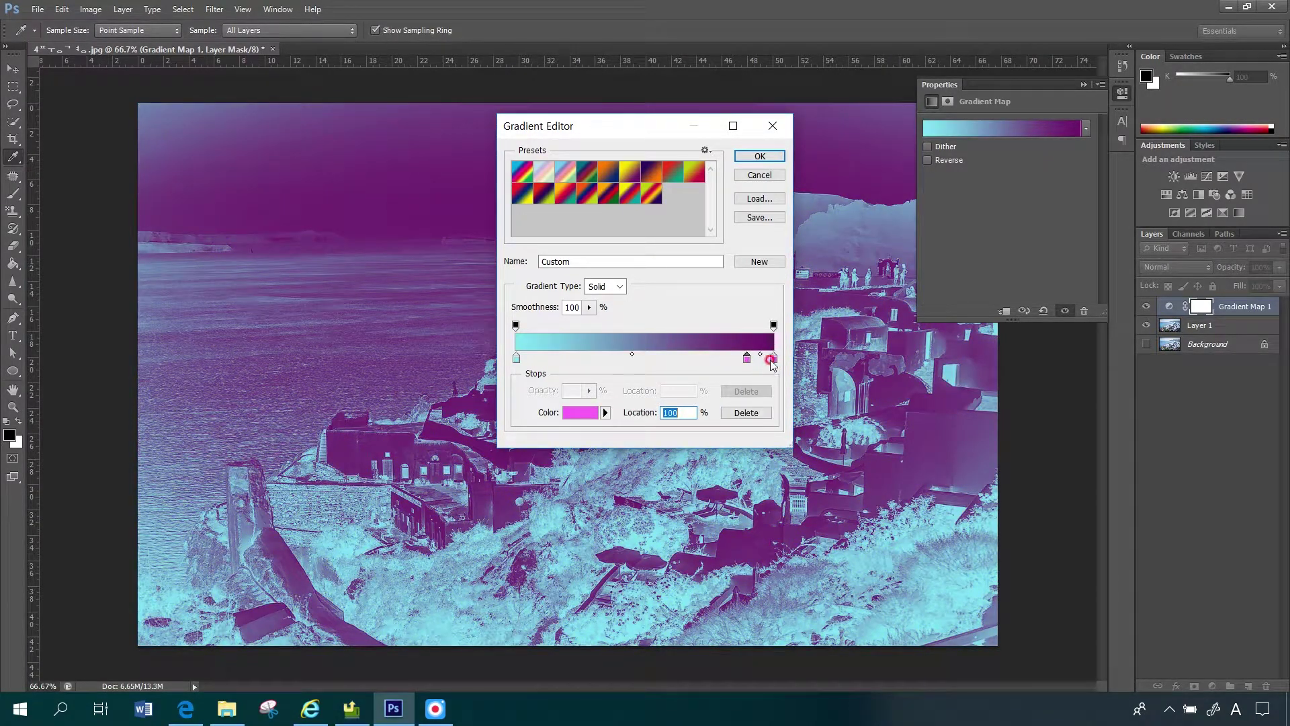
{"action": "left_click", "coordinate": [747, 358]}
{"action": "left_click_drag", "start_coordinate": [746, 358], "coordinate": [760, 358]}
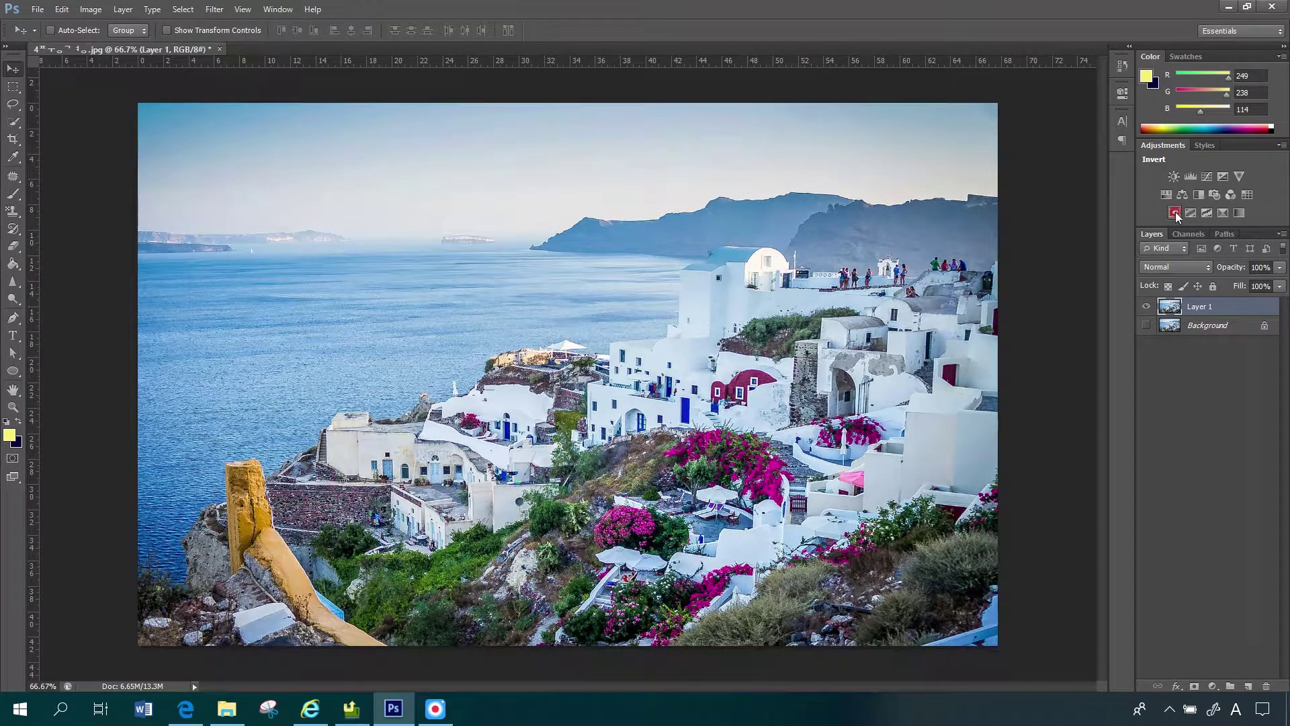
Remove the Invert adjustment layer so the photo is no longer inverted.
{"action": "left_click", "coordinate": [1175, 213]}
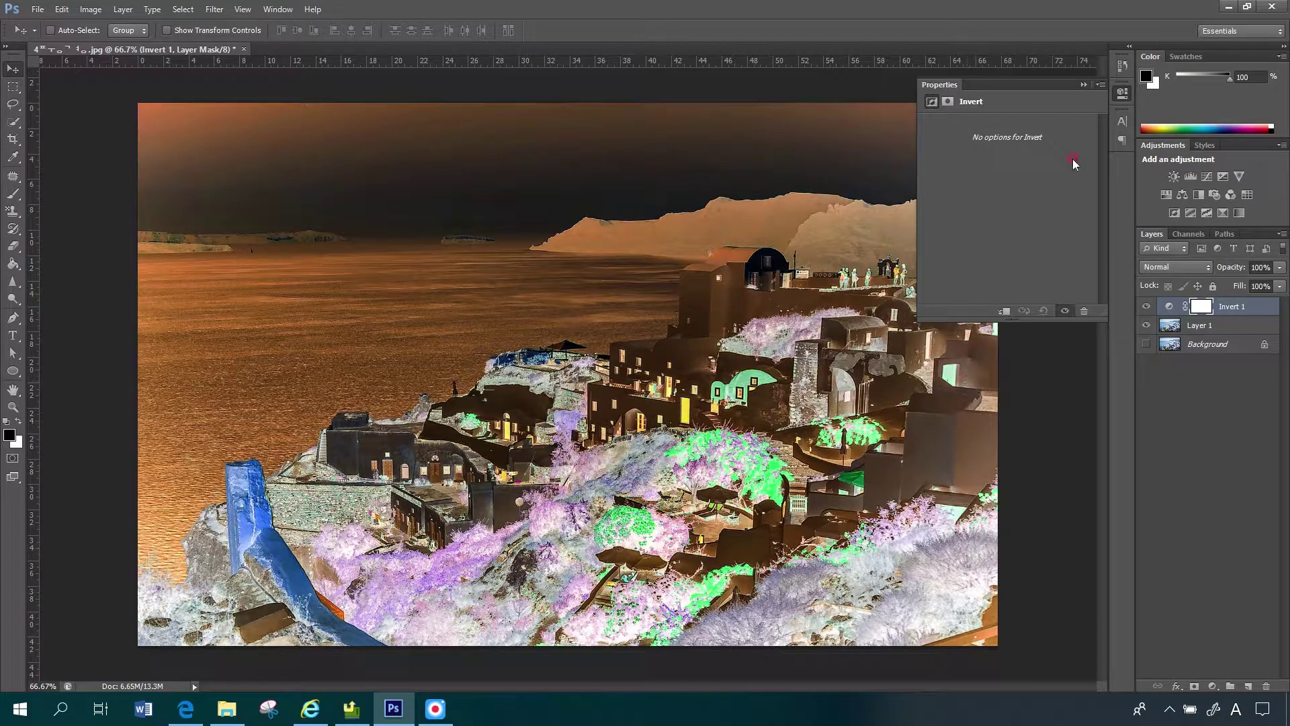
{"action": "left_click", "coordinate": [1086, 85]}
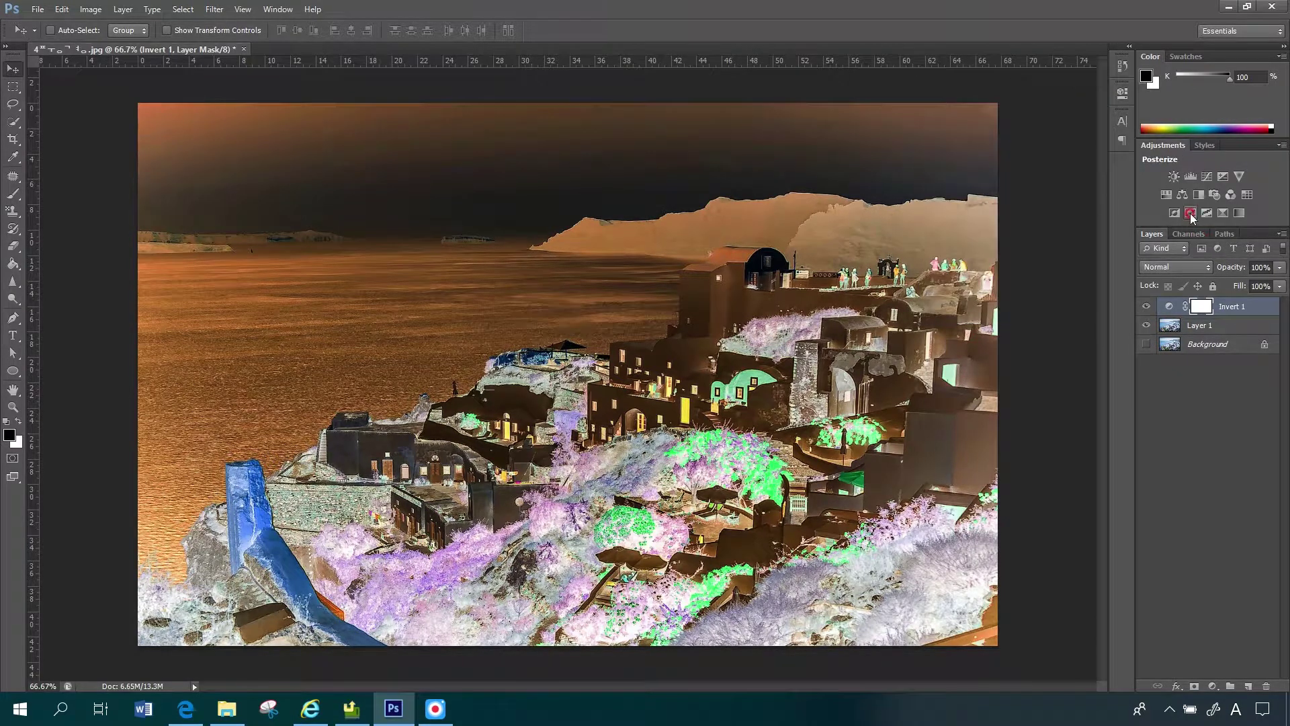
{"action": "key", "text": "ctrl+z"}
Trial a Posterize adjustment layer at 80 levels, then discard it.
{"action": "left_click", "coordinate": [1190, 213]}
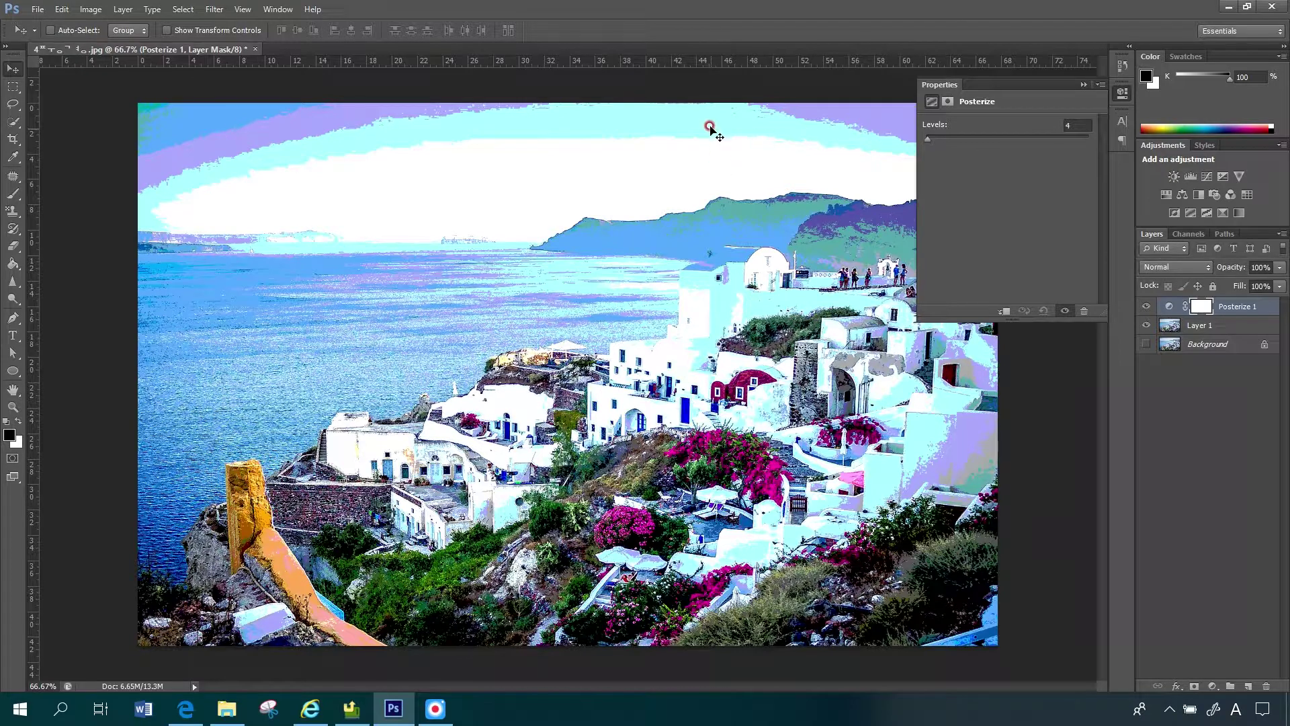
{"action": "left_click", "coordinate": [948, 103]}
{"action": "mouse_move", "coordinate": [927, 135]}
{"action": "left_mouse_down"}
{"action": "mouse_move", "coordinate": [1004, 138]}
{"action": "mouse_move", "coordinate": [932, 137]}
{"action": "left_mouse_up"}
{"action": "left_click", "coordinate": [1083, 84]}
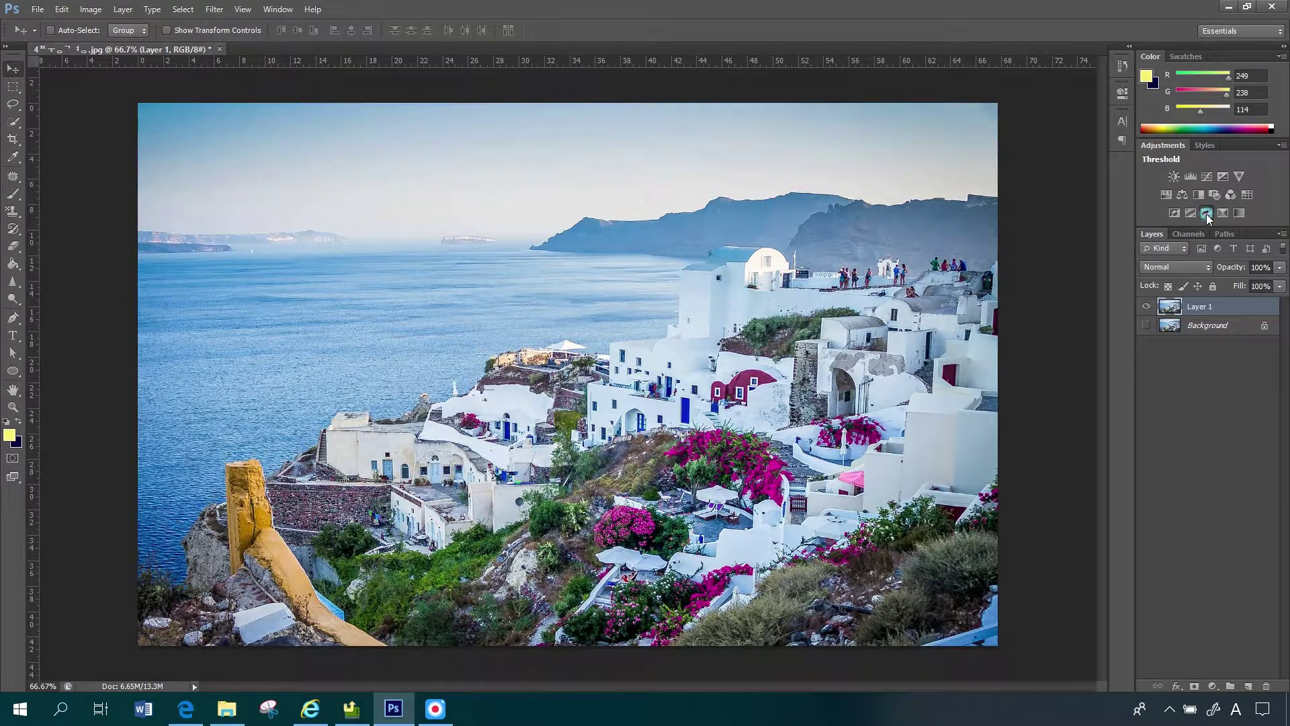
Trial a black-and-white Threshold adjustment layer by dragging its level slider, then remove it.
{"action": "left_click", "coordinate": [1207, 214]}
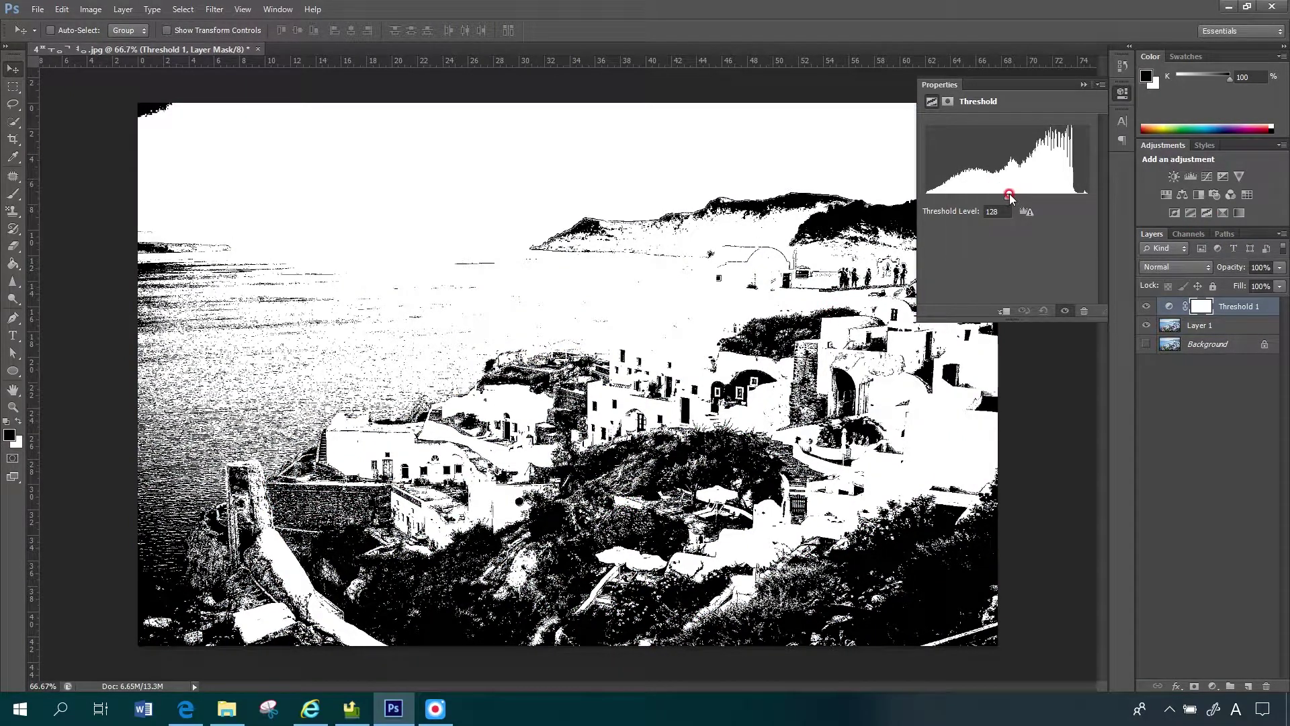
{"action": "mouse_move", "coordinate": [1010, 196]}
{"action": "left_mouse_down"}
{"action": "mouse_move", "coordinate": [1041, 193]}
{"action": "mouse_move", "coordinate": [1027, 194]}
{"action": "left_mouse_up"}
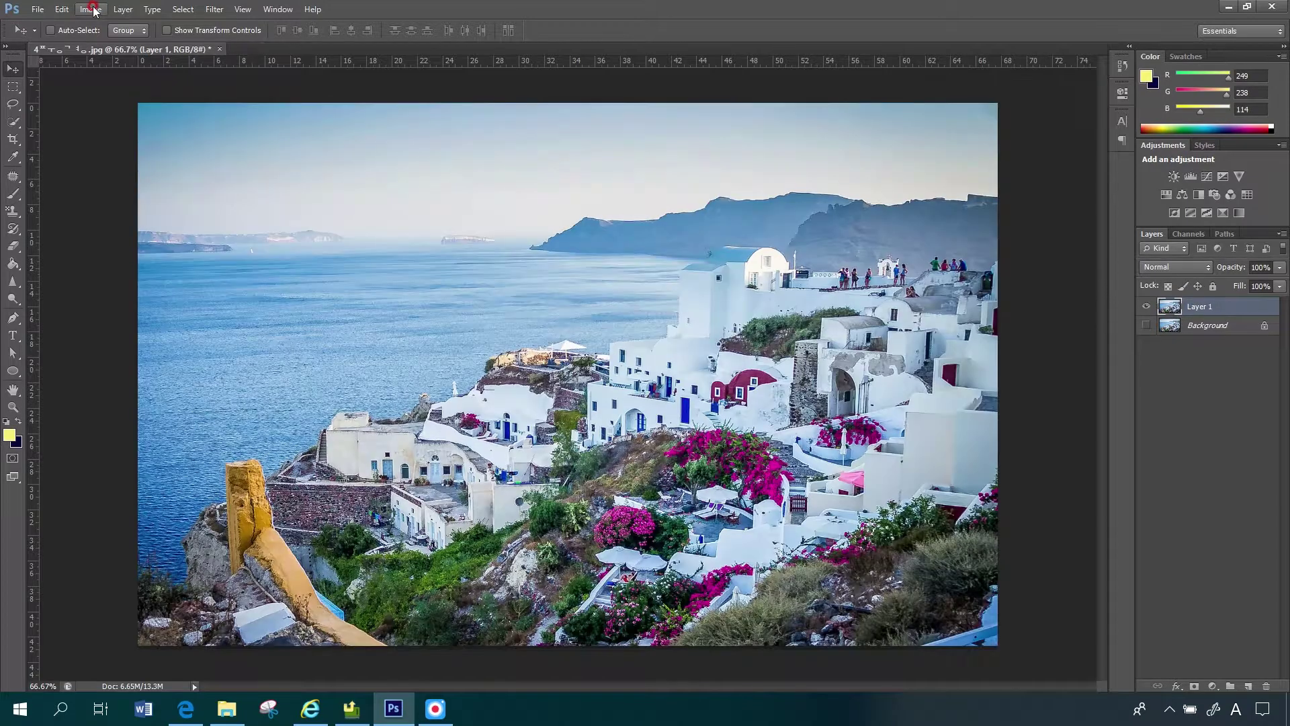
{"action": "left_click", "coordinate": [91, 10]}
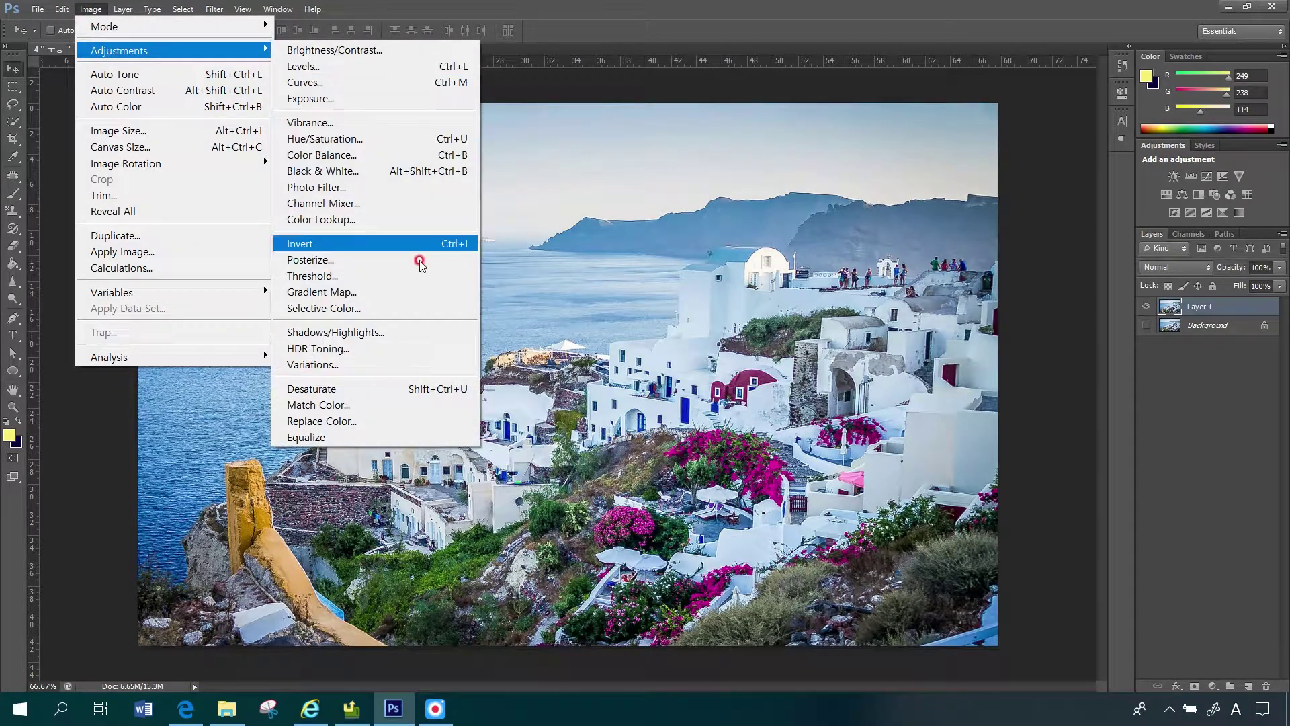
{"action": "mouse_move", "coordinate": [119, 50]}
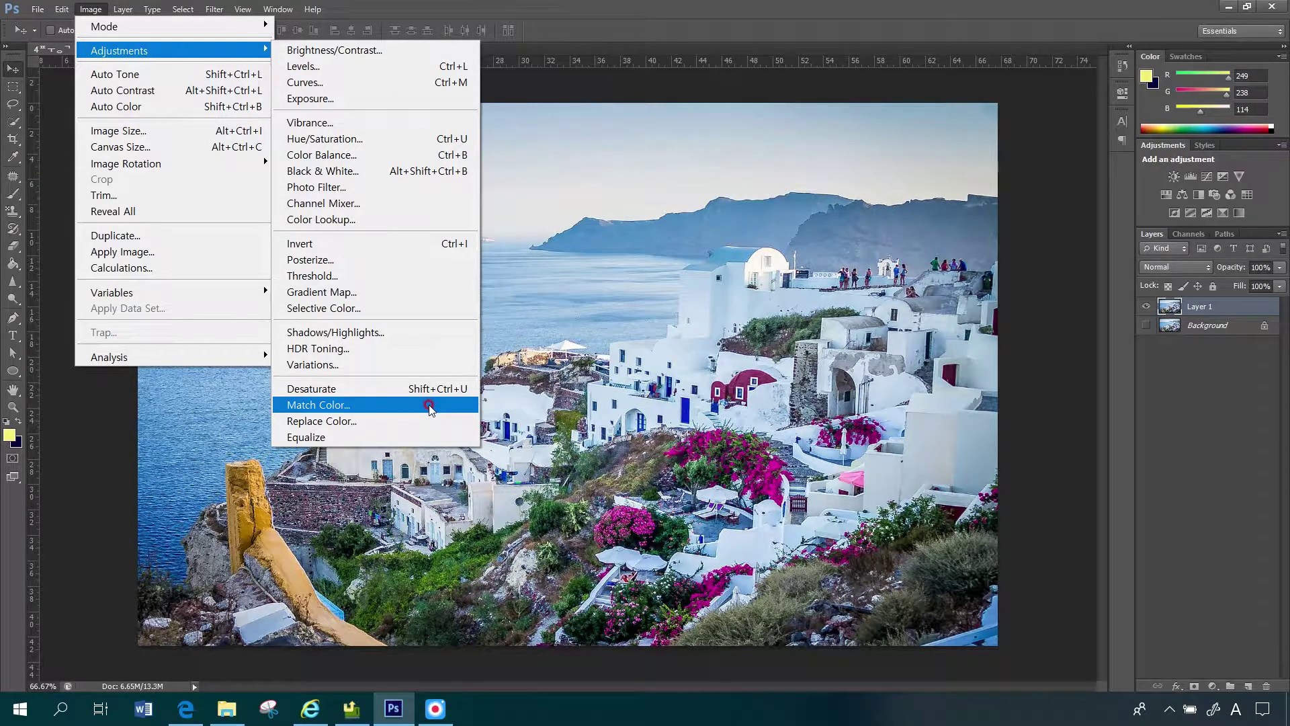
Cancel Match Color for now and start placing prague-3010407_1920 with File > Place.
{"action": "left_click", "coordinate": [430, 406]}
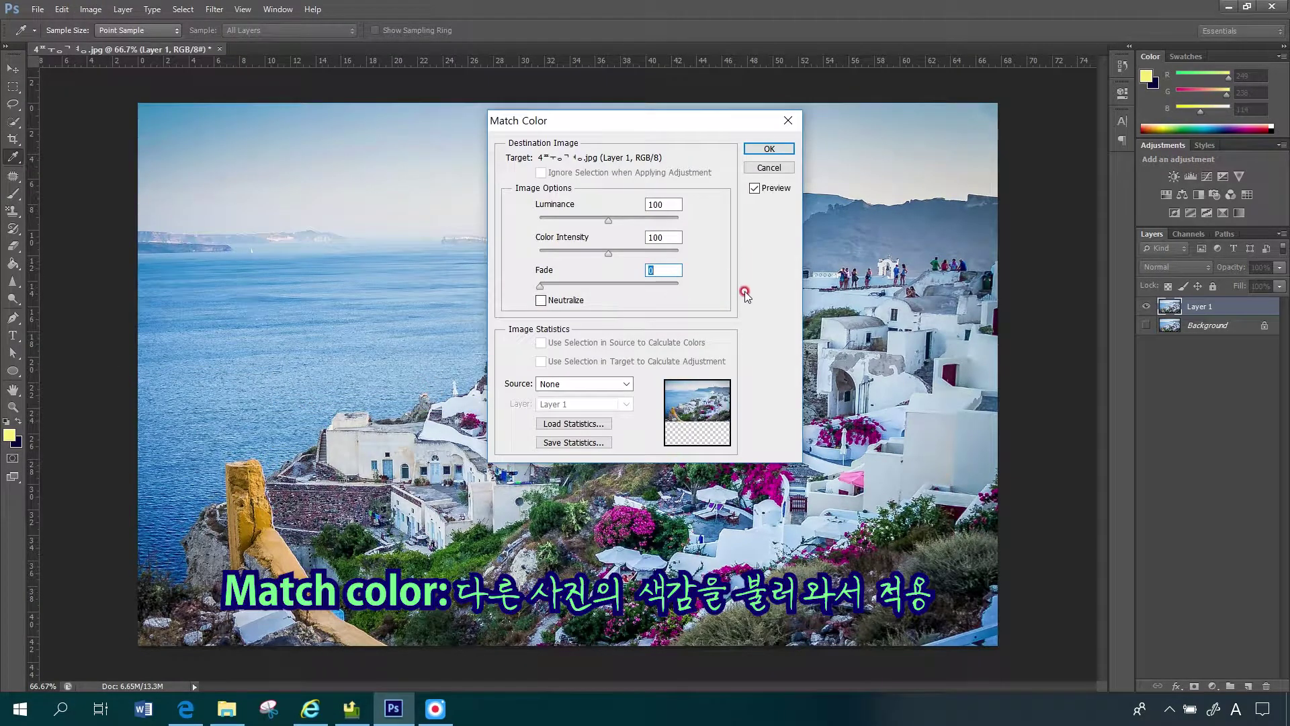
{"action": "left_click", "coordinate": [770, 168]}
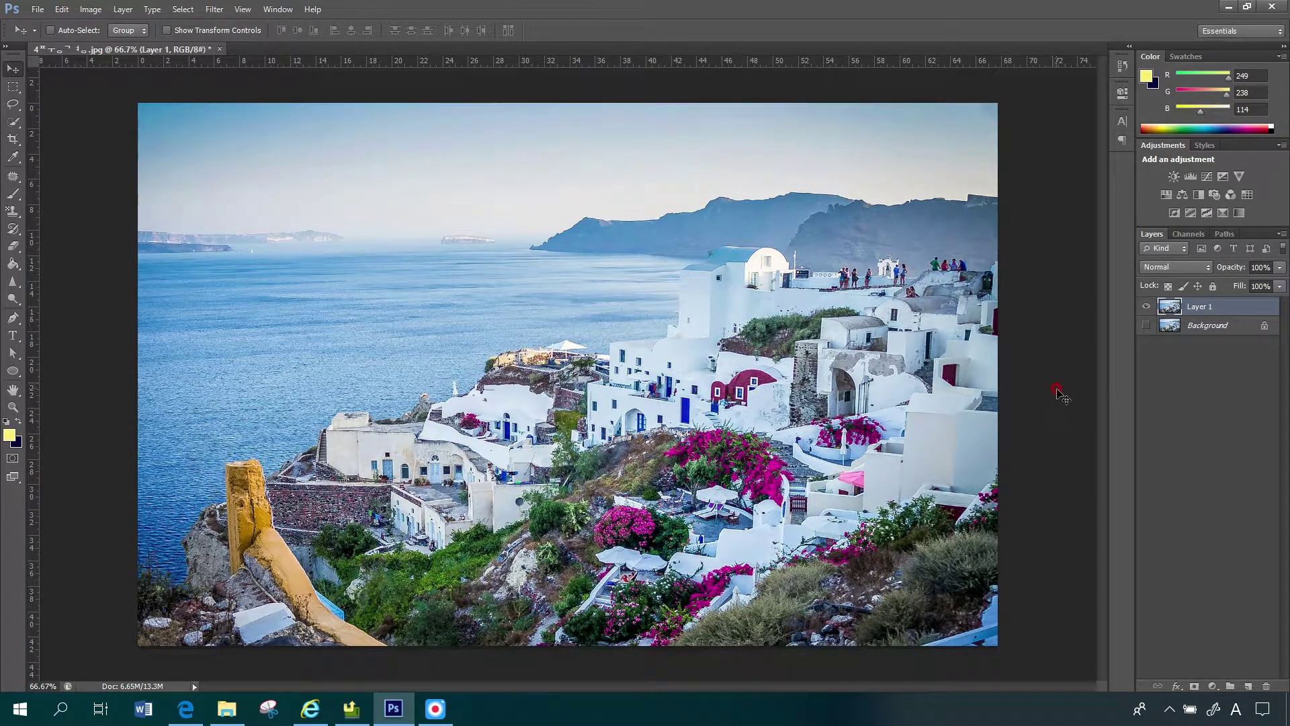
{"action": "key", "text": "alt+f"}
{"action": "key", "text": "l"}
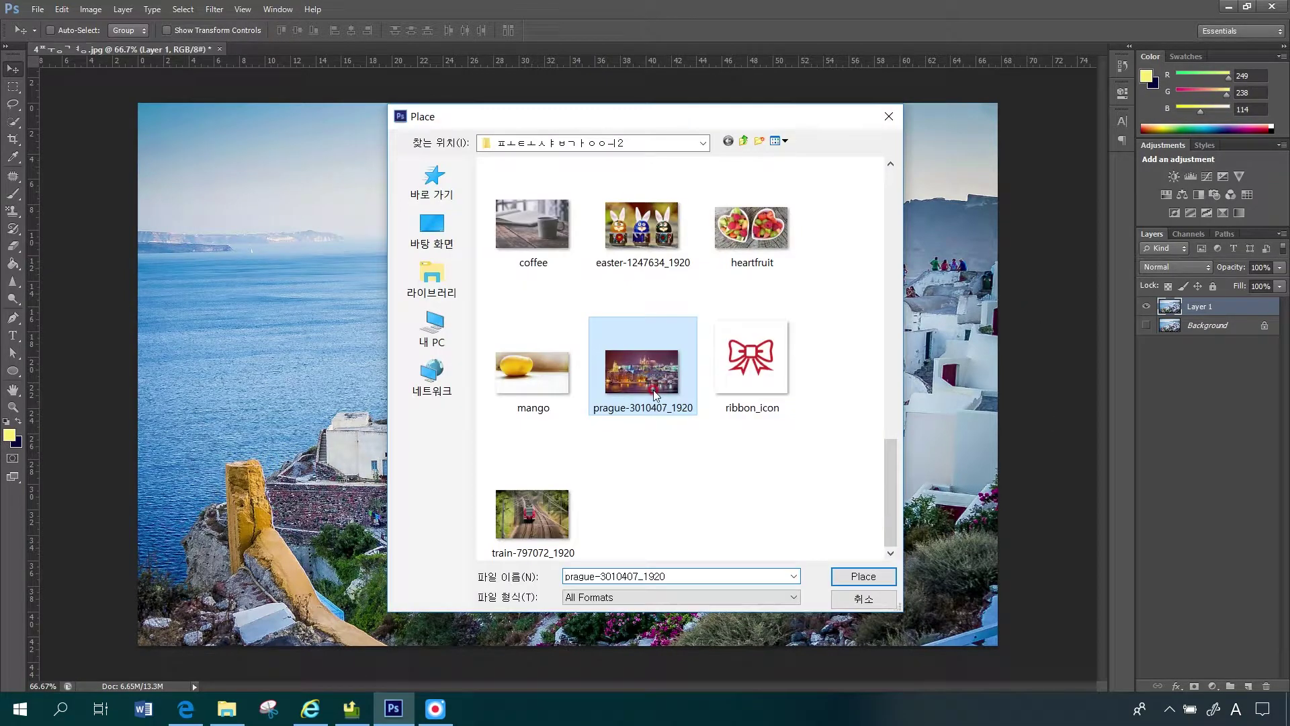
Place the Prague night photo as a hidden layer and reselect the Santorini Layer 1.
{"action": "left_click", "coordinate": [865, 576]}
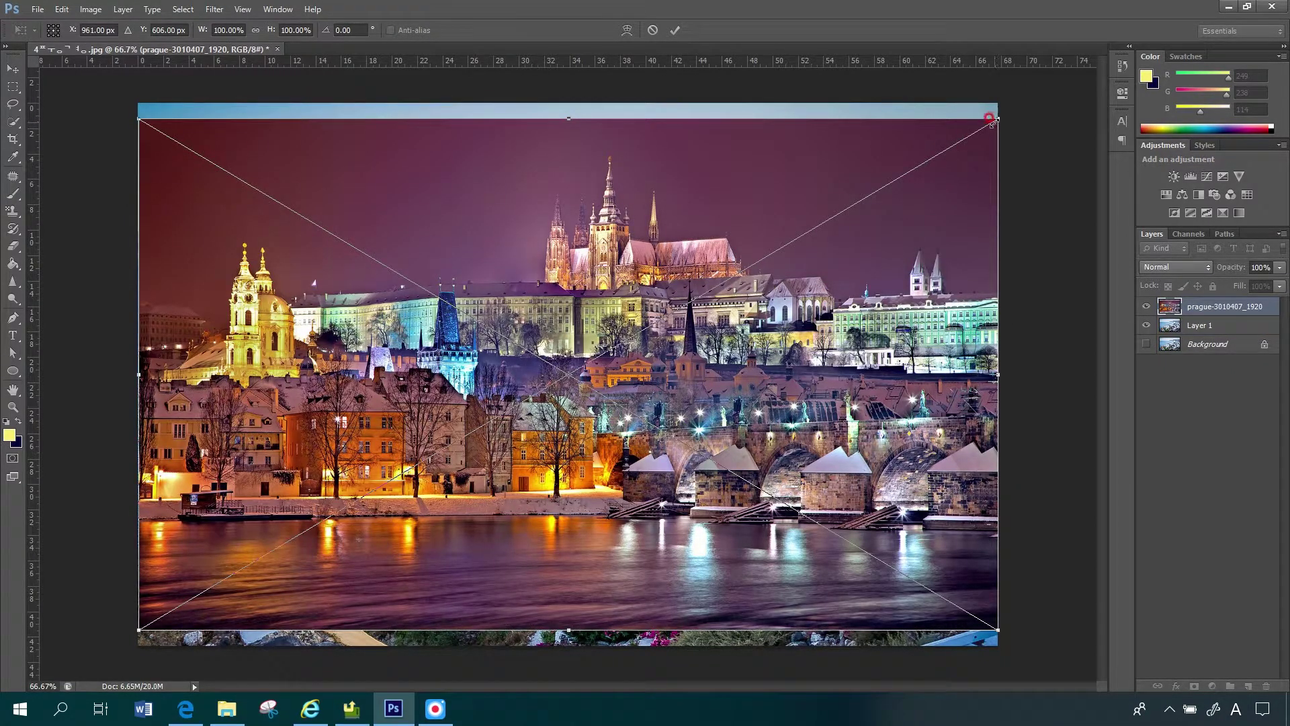
{"action": "key", "text": "Return"}
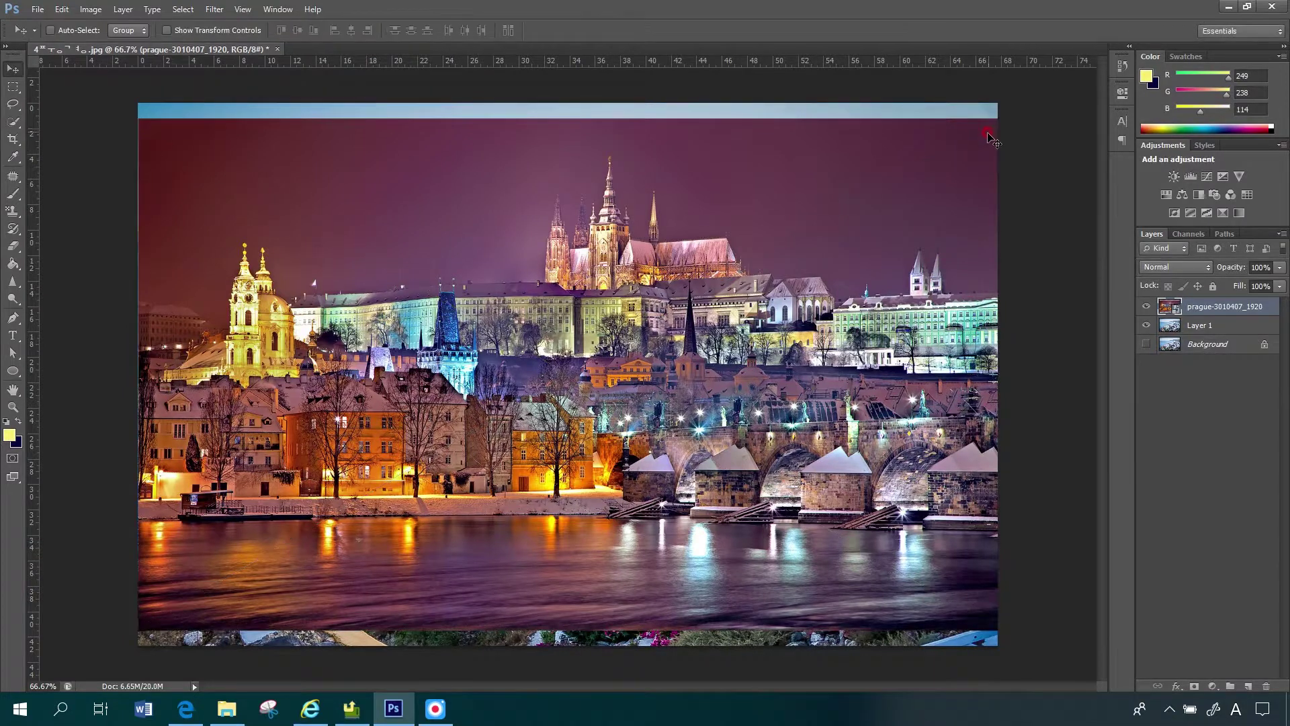
{"action": "left_click", "coordinate": [1146, 306]}
{"action": "left_click", "coordinate": [1199, 326]}
{"action": "left_click", "coordinate": [91, 9]}
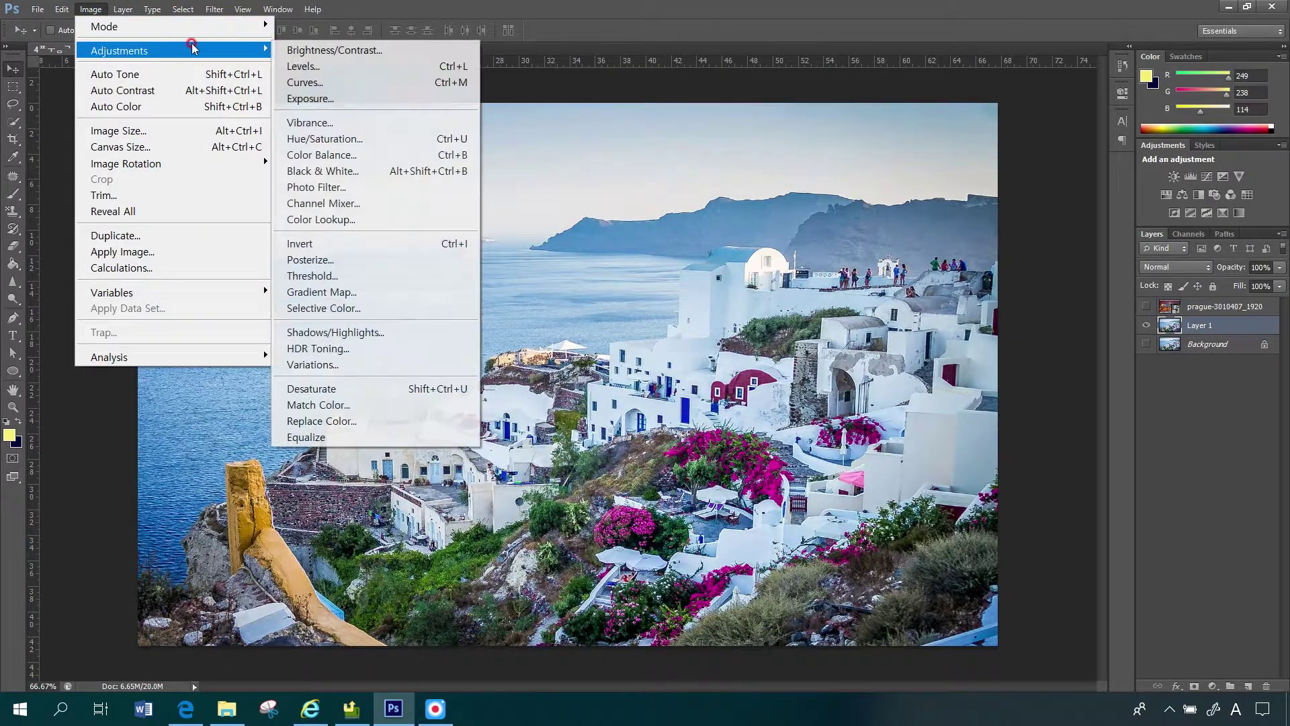
Match Color the Santorini photo using this document's prague-3010407_1920 layer as source.
{"action": "left_click", "coordinate": [394, 406]}
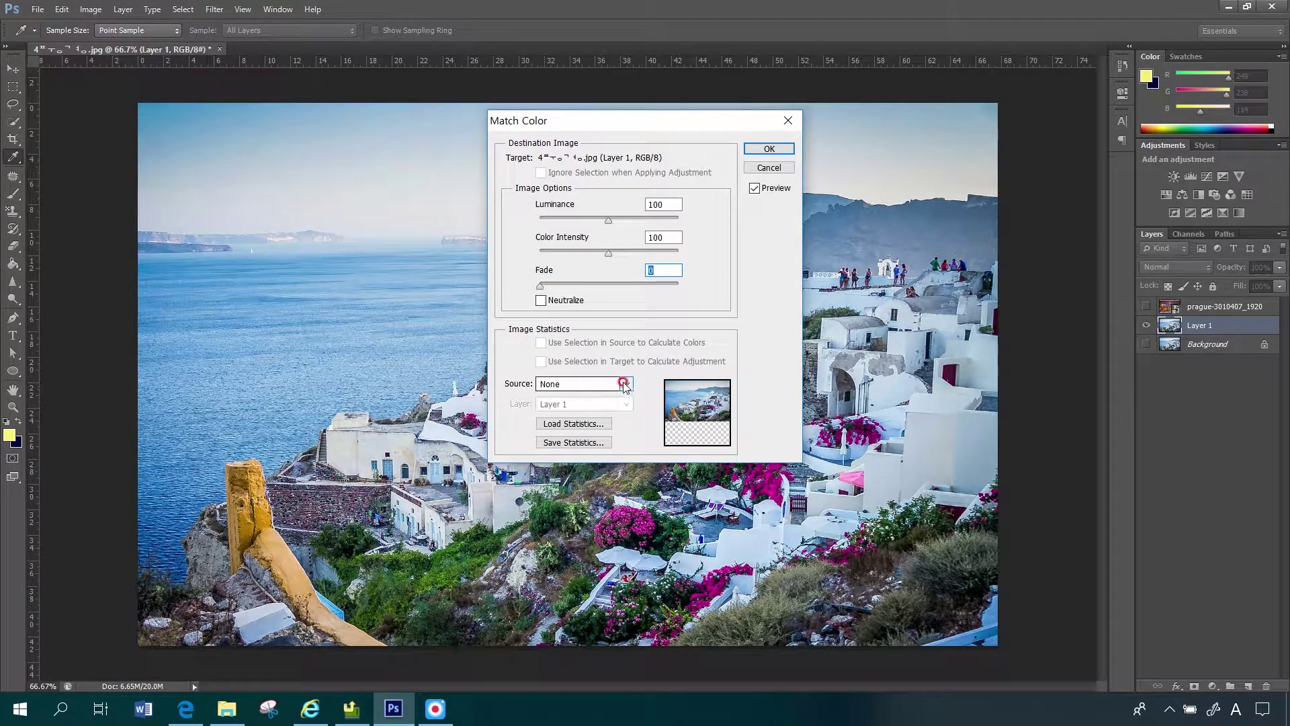
{"action": "left_click", "coordinate": [628, 385]}
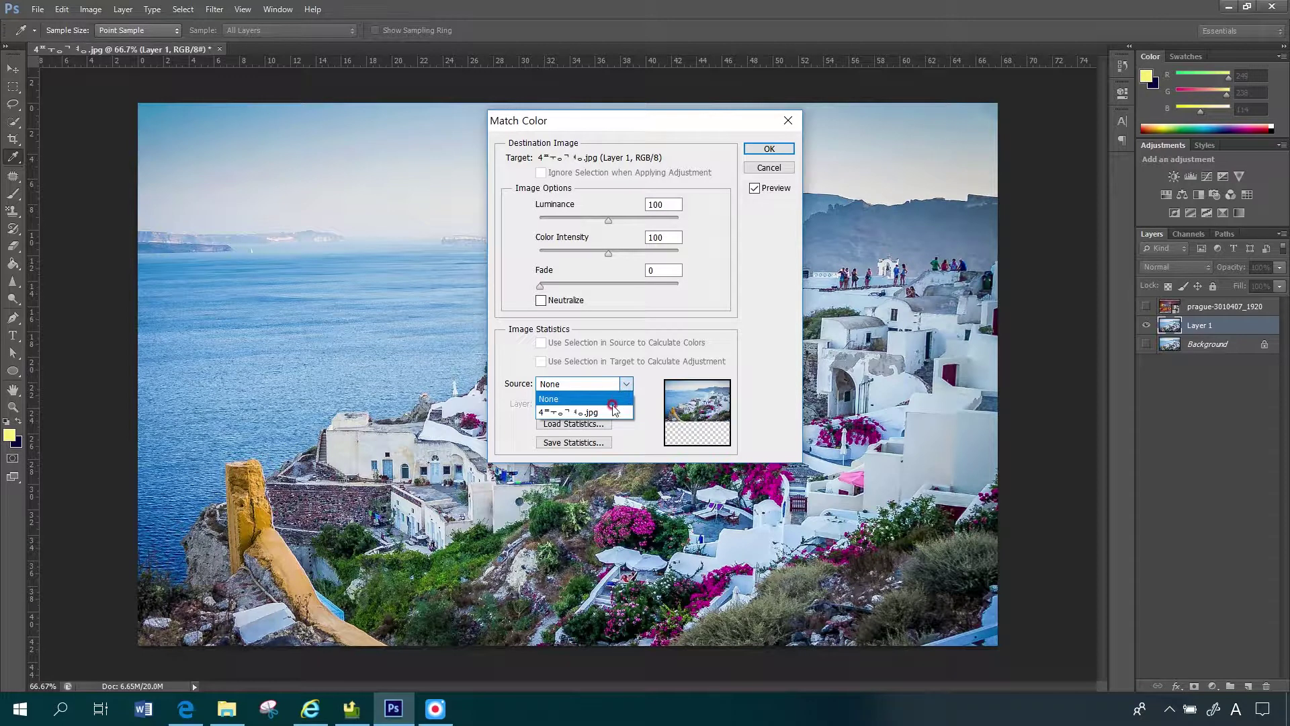
{"action": "left_click", "coordinate": [608, 408]}
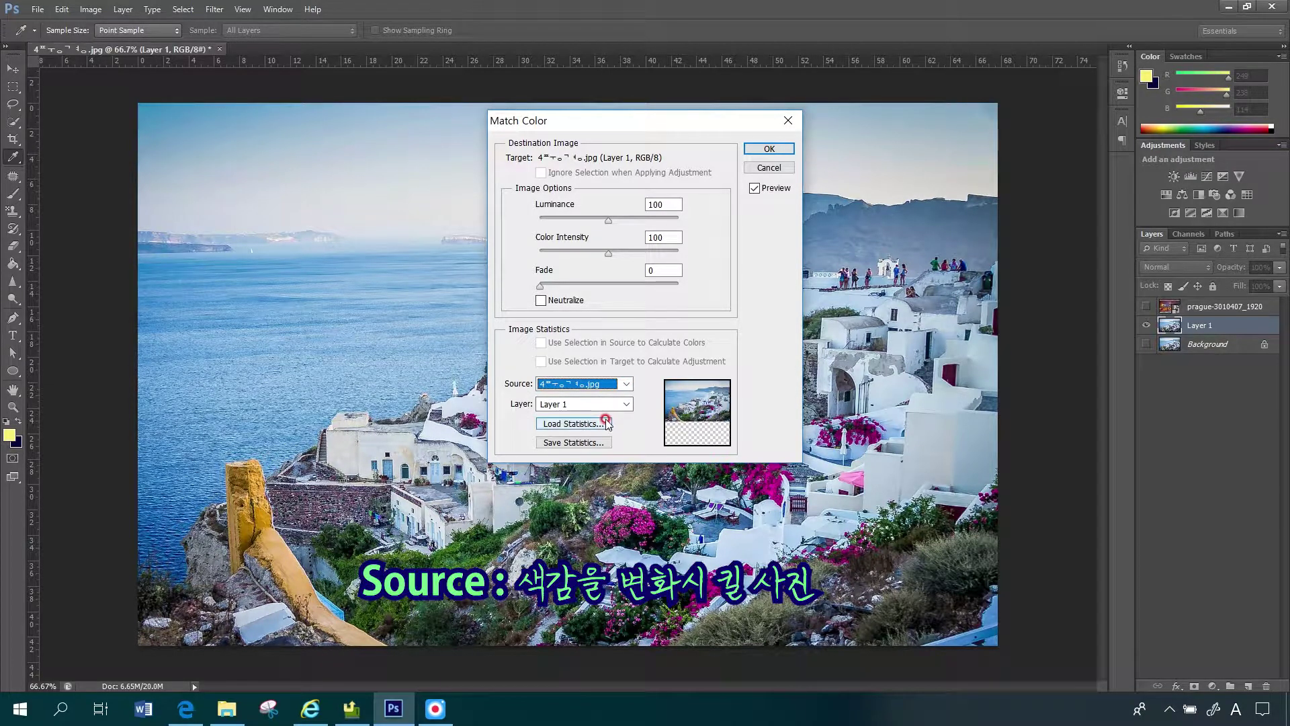
{"action": "left_click", "coordinate": [620, 409]}
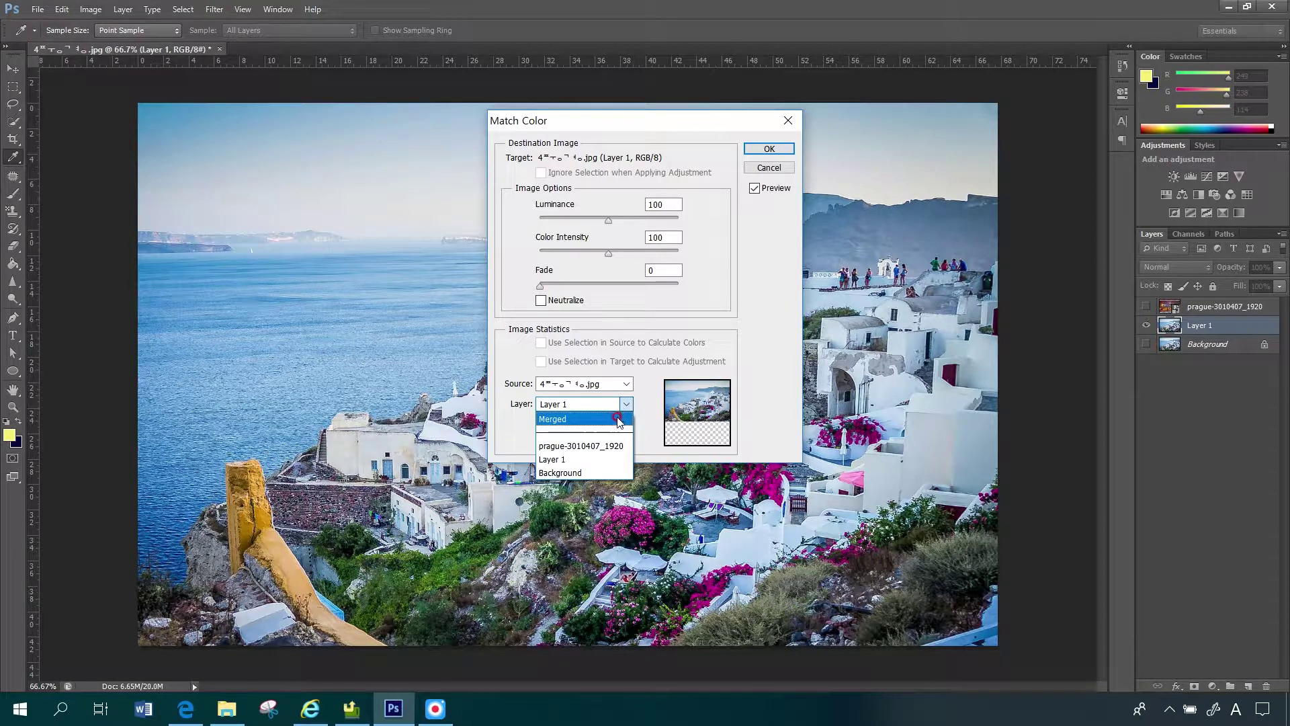
{"action": "left_click", "coordinate": [581, 446]}
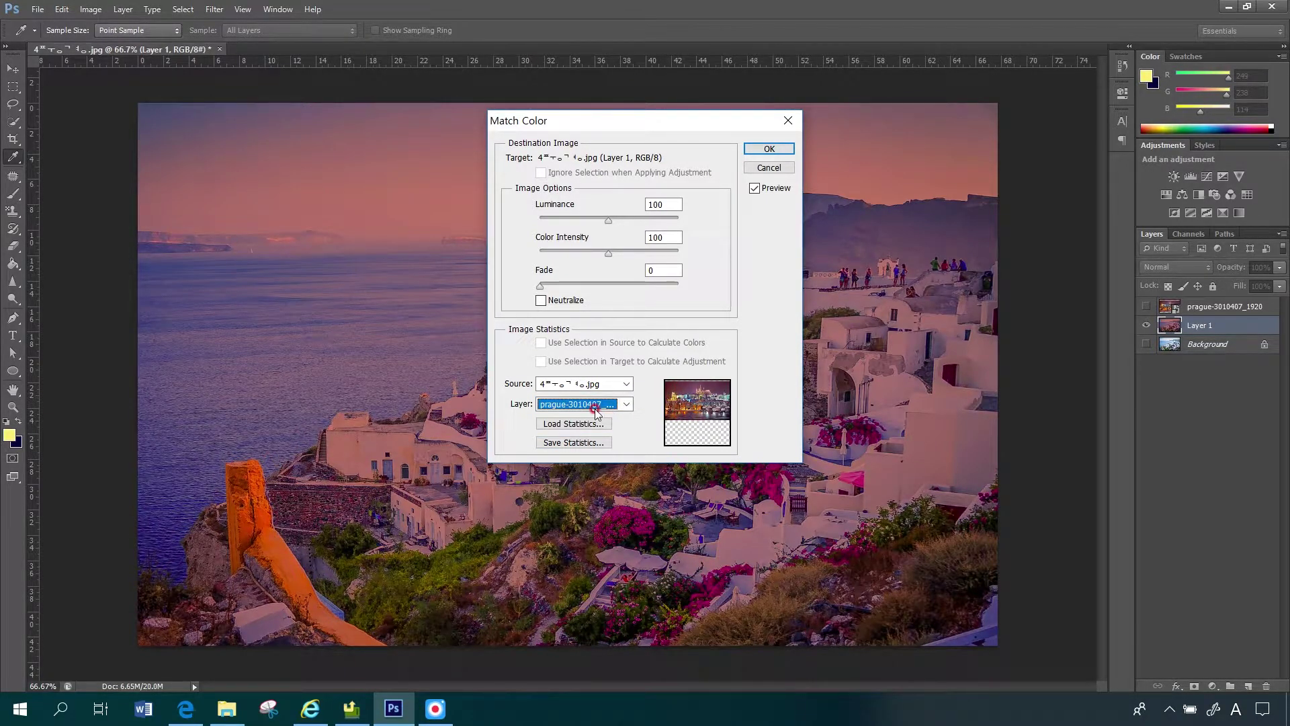
{"action": "key", "text": "Return"}
{"action": "key", "text": "v"}
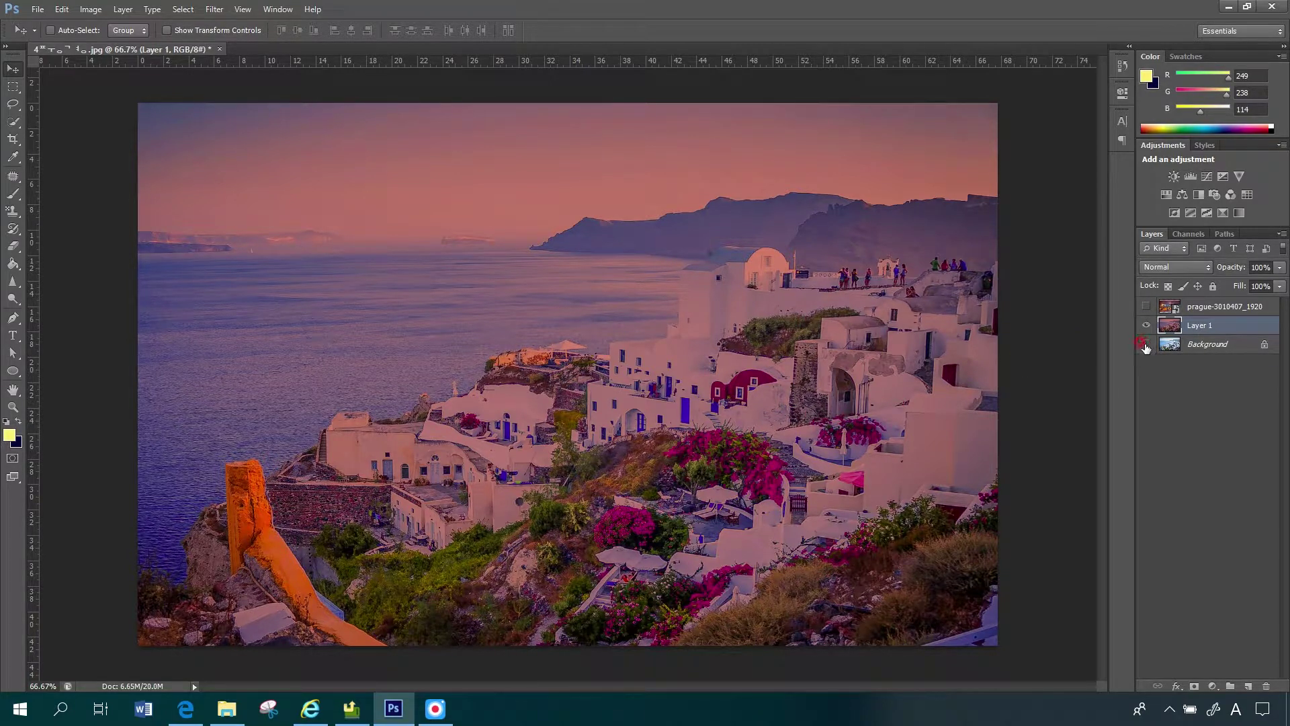
{"action": "left_click", "coordinate": [1146, 344]}
{"action": "left_click", "coordinate": [1147, 325]}
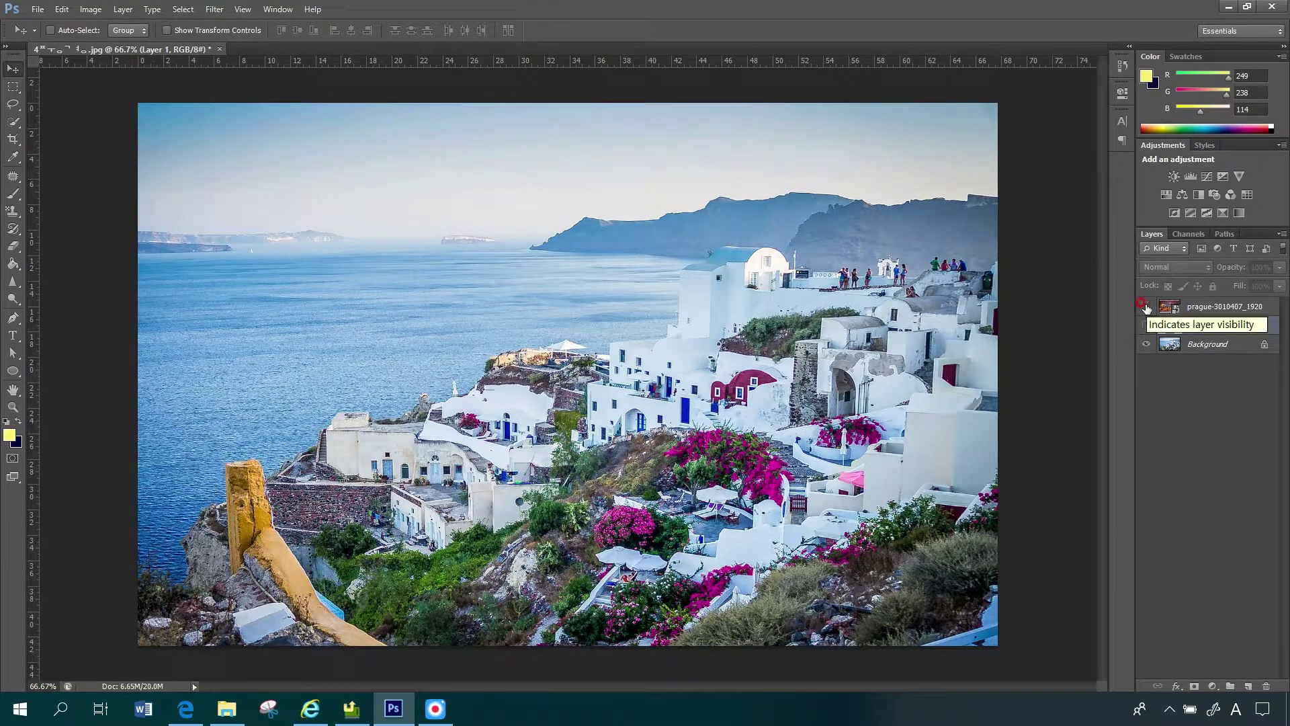
{"action": "left_click", "coordinate": [1146, 307]}
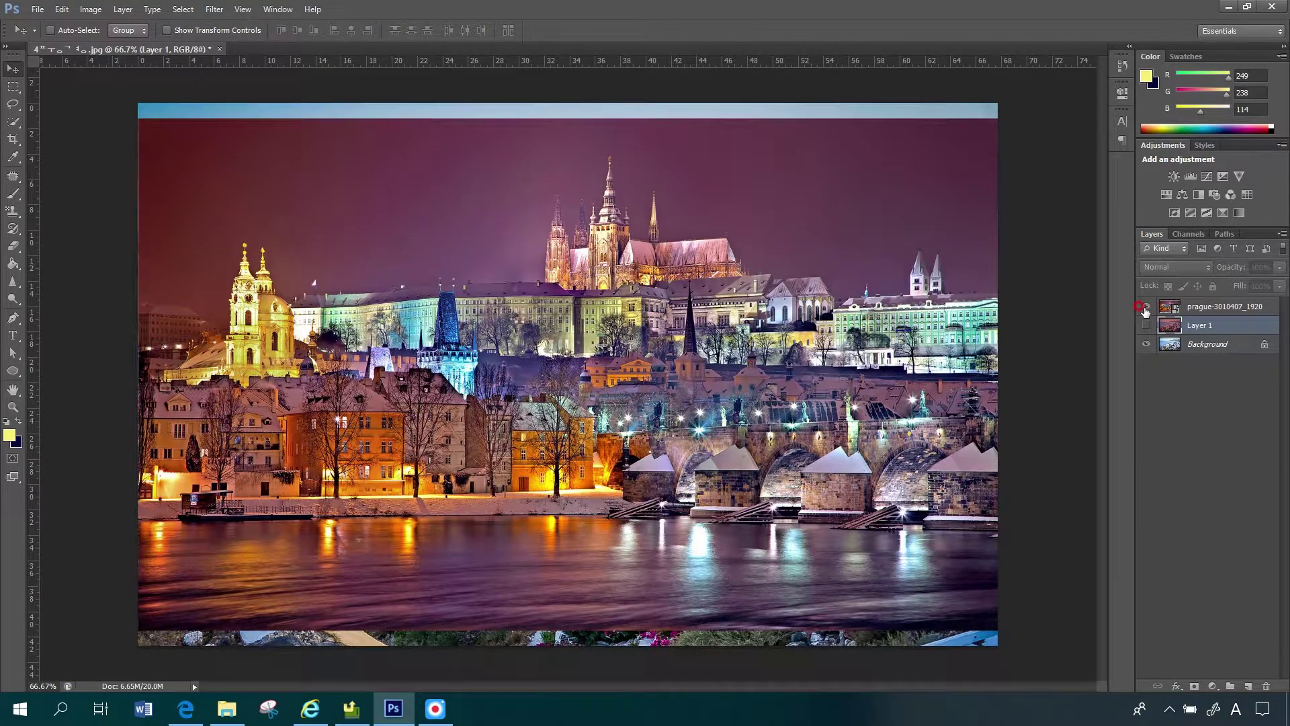
{"action": "left_click", "coordinate": [1146, 307]}
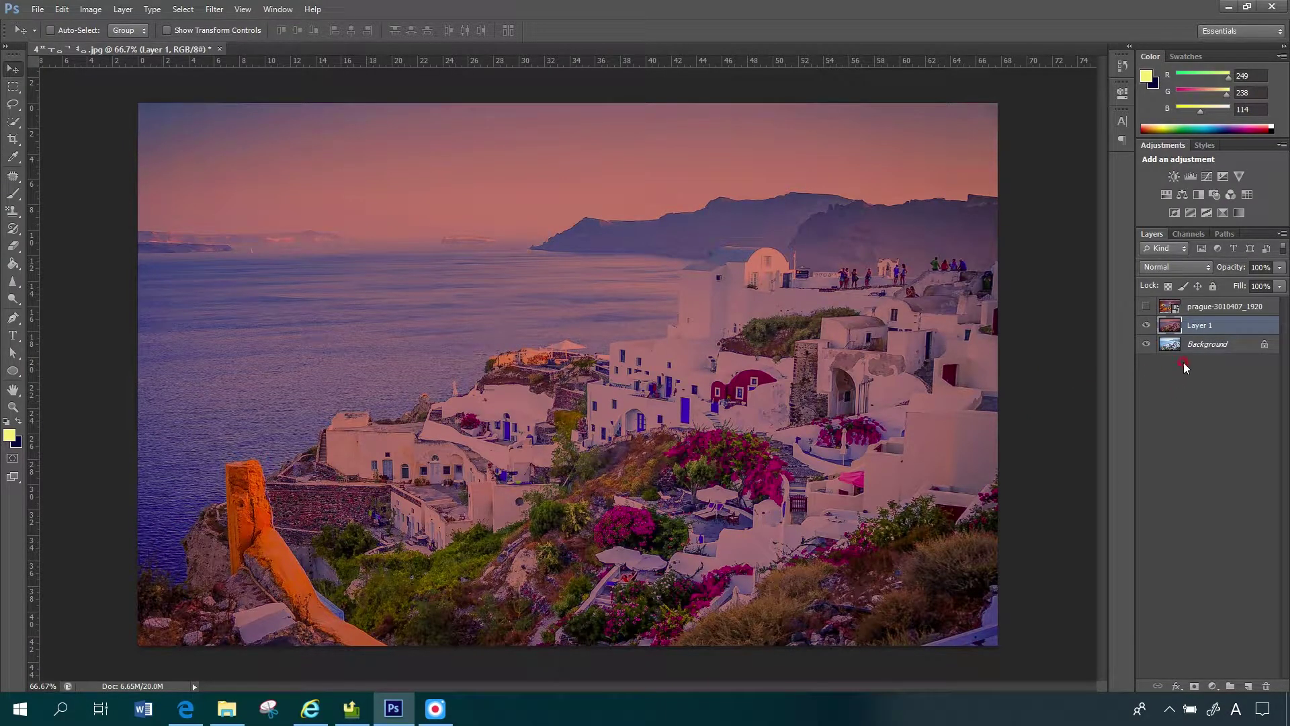
{"action": "left_click", "coordinate": [1147, 325]}
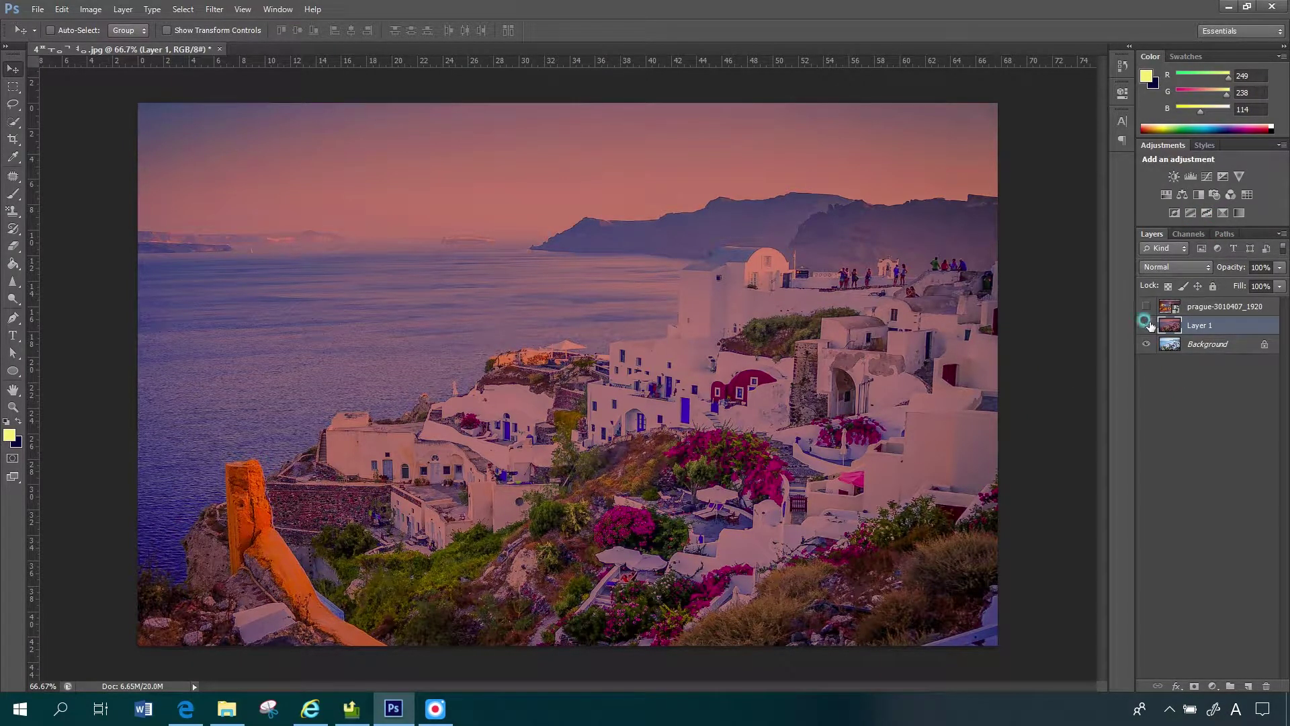